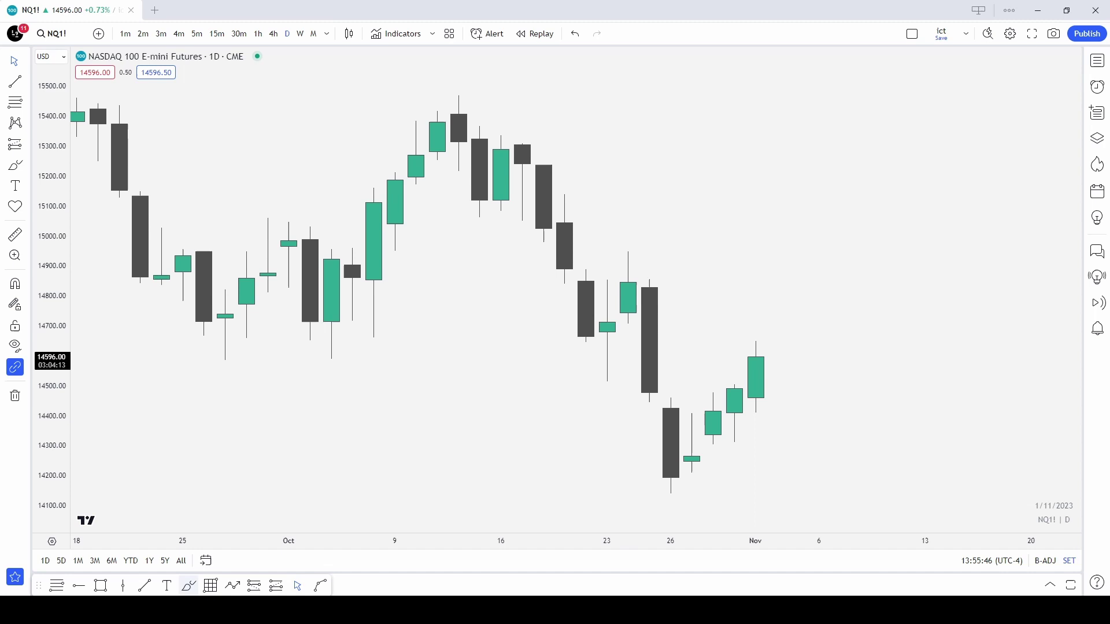
Draw a horizontal trend line from the 27 September low at about 14585.25 across to the 20 October candle.
left_click(226, 361)
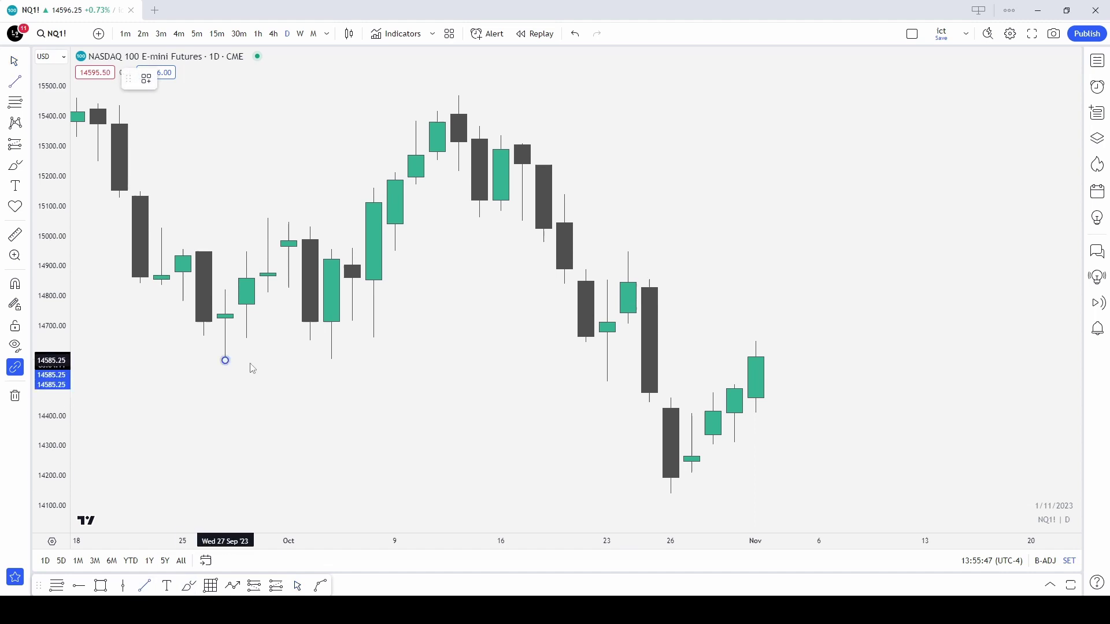
left_click(587, 381)
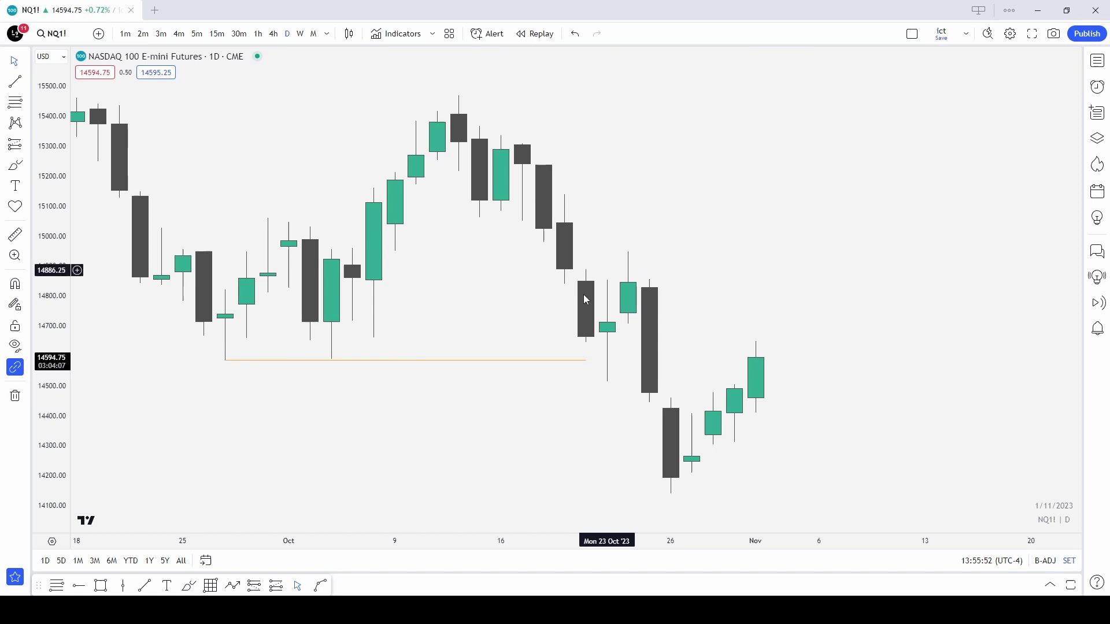
Shade the daily gap with a rectangle from the 18 October low at about 14979 down to about 14888, extending past 26 October.
left_click(100, 586)
left_click(544, 241)
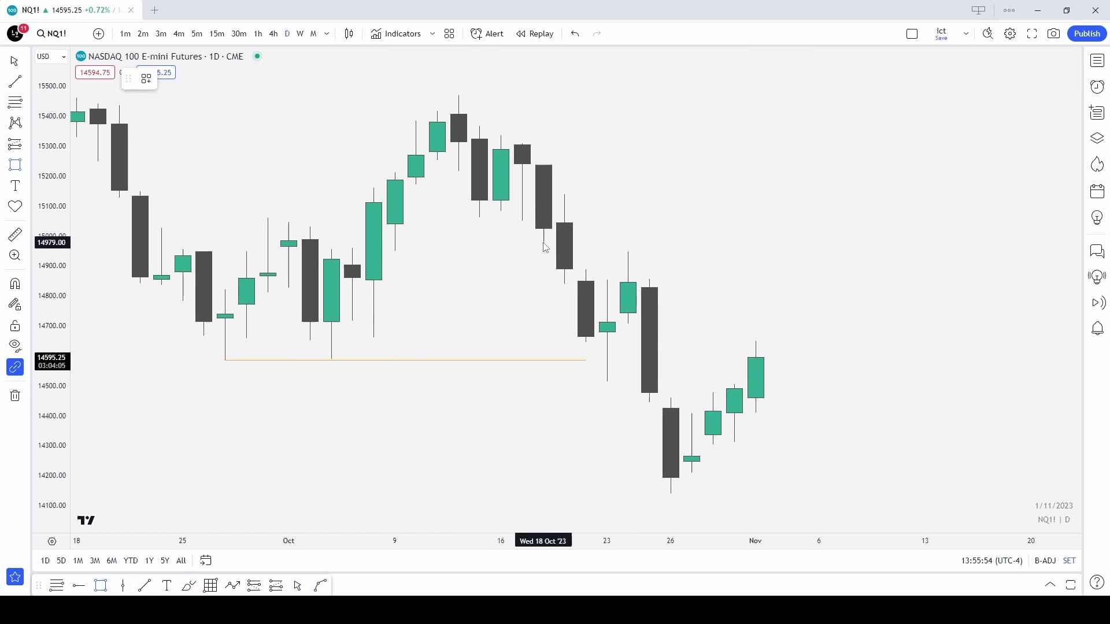
left_click(670, 266)
left_click(680, 270)
left_click(712, 278)
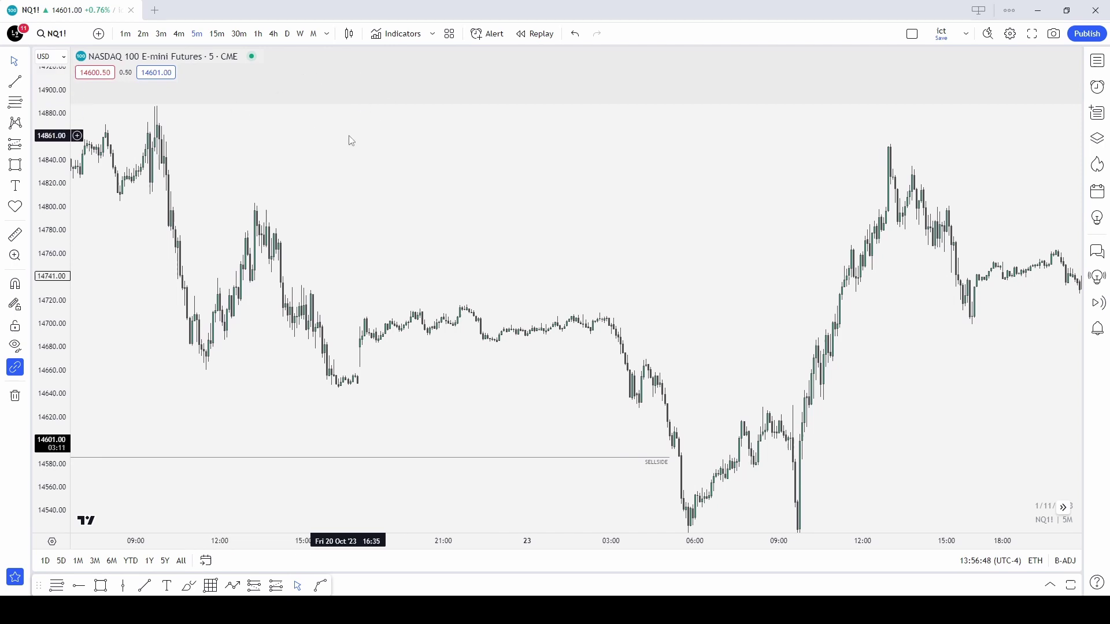
Place a vertical line at 09:30 on Monday 23 October on the 5-minute chart.
scroll(382, 196, "up", 1)
scroll(446, 325, "up", 2)
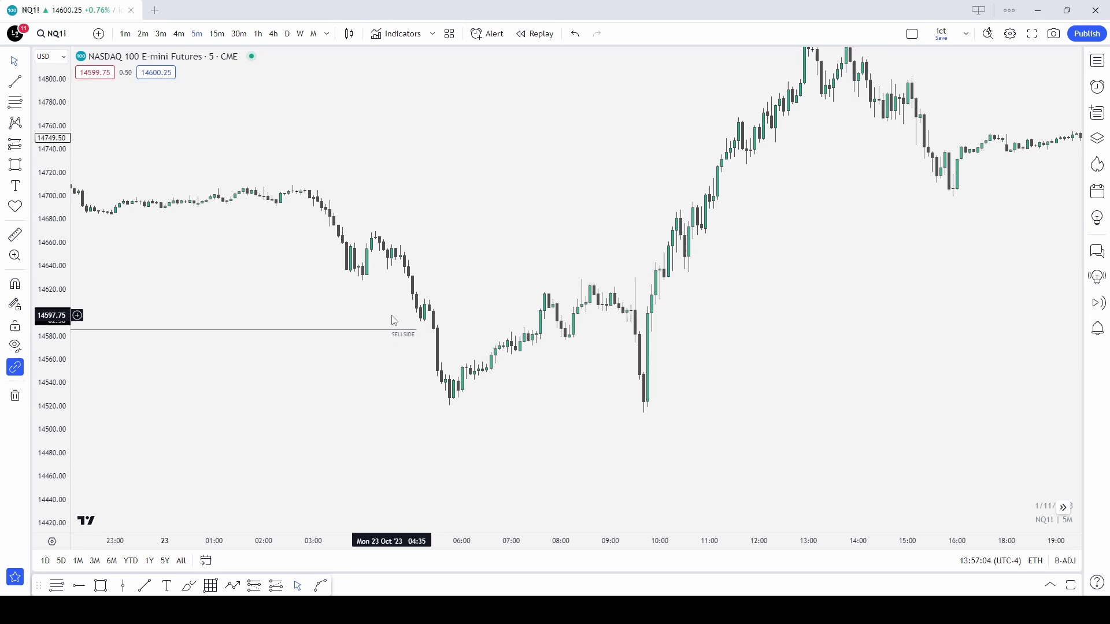
scroll(398, 315, "up", 2)
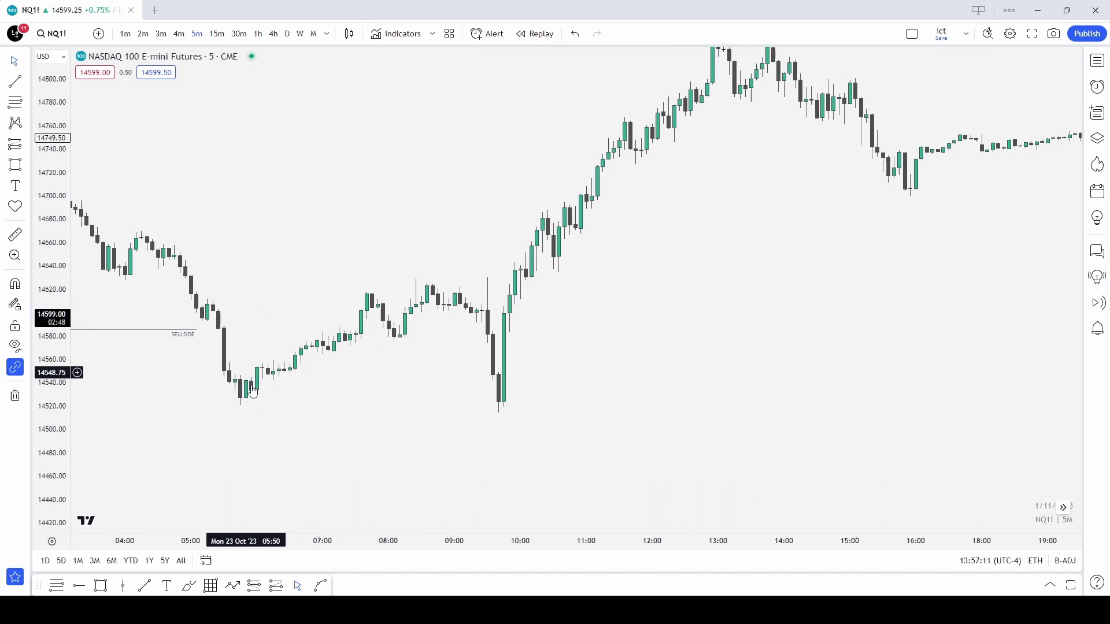
scroll(418, 304, "down", 1)
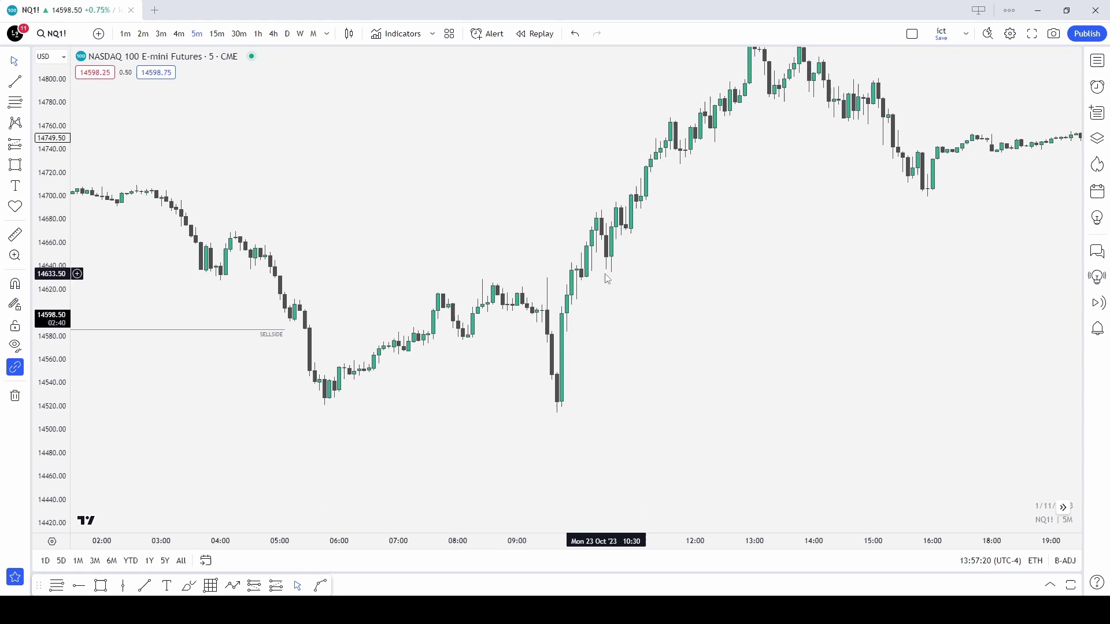
scroll(576, 210, "down", 1)
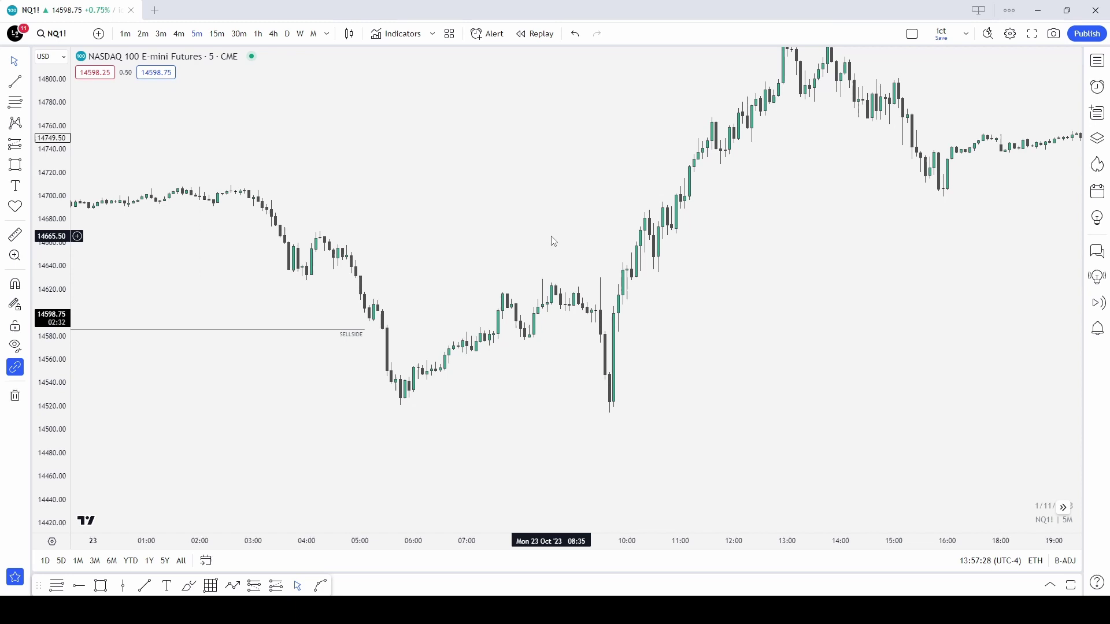
left_click(124, 586)
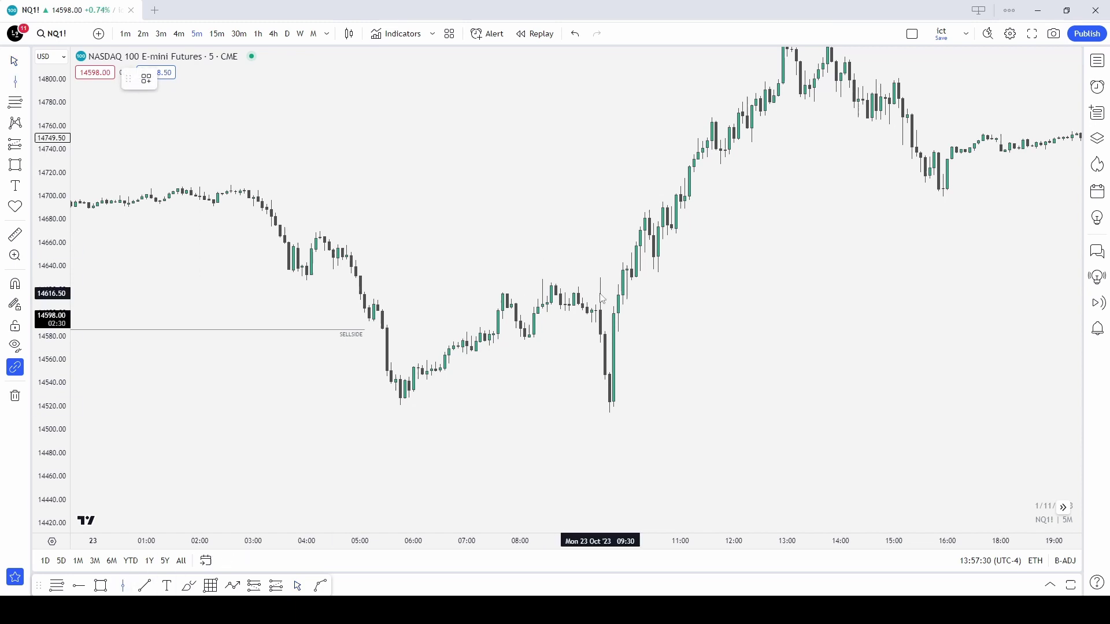
left_click(601, 301)
Draw a horizontal trend line from the 05:45 swing low at about 14521 across to the 09:30 vertical line.
scroll(510, 243, "up", 1)
scroll(705, 295, "up", 1)
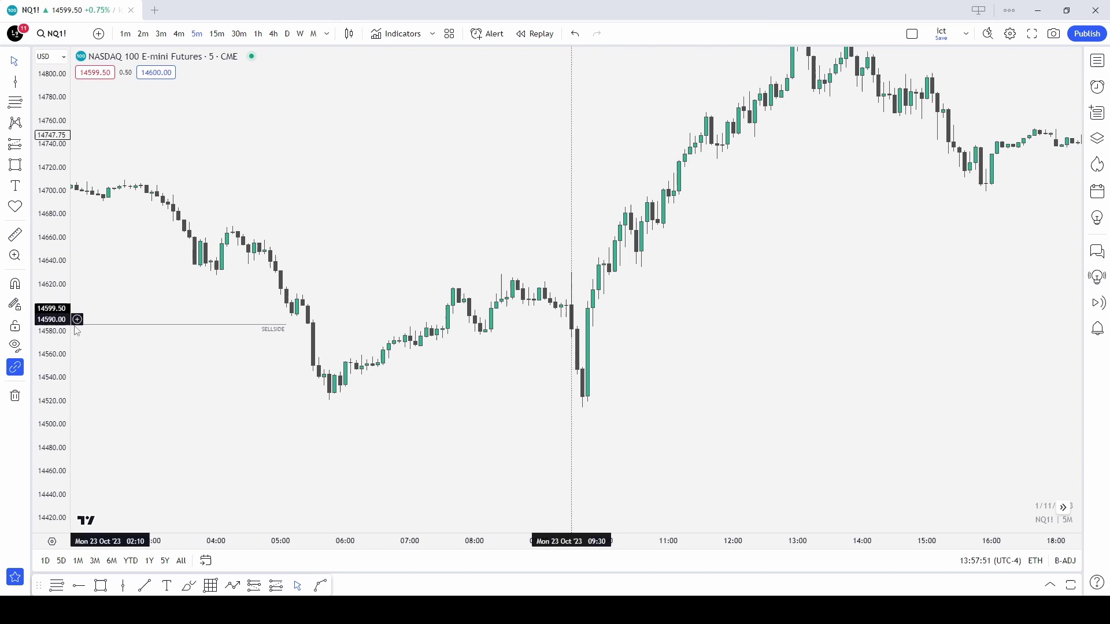
left_click_drag(55, 321, 54, 246)
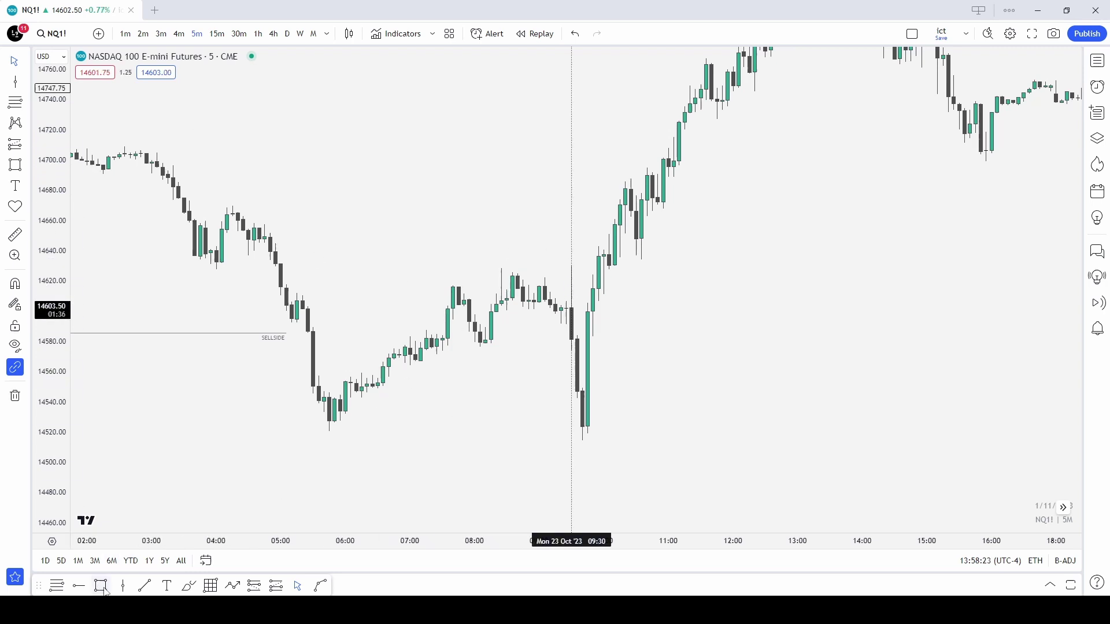
left_click(145, 586)
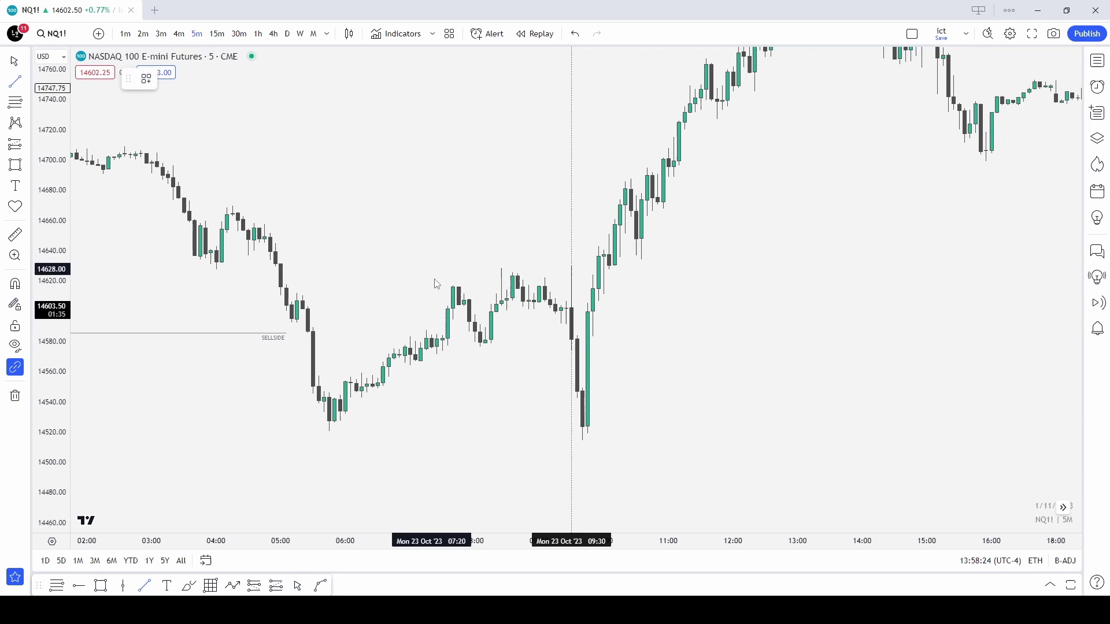
left_click(329, 432)
left_click(578, 433)
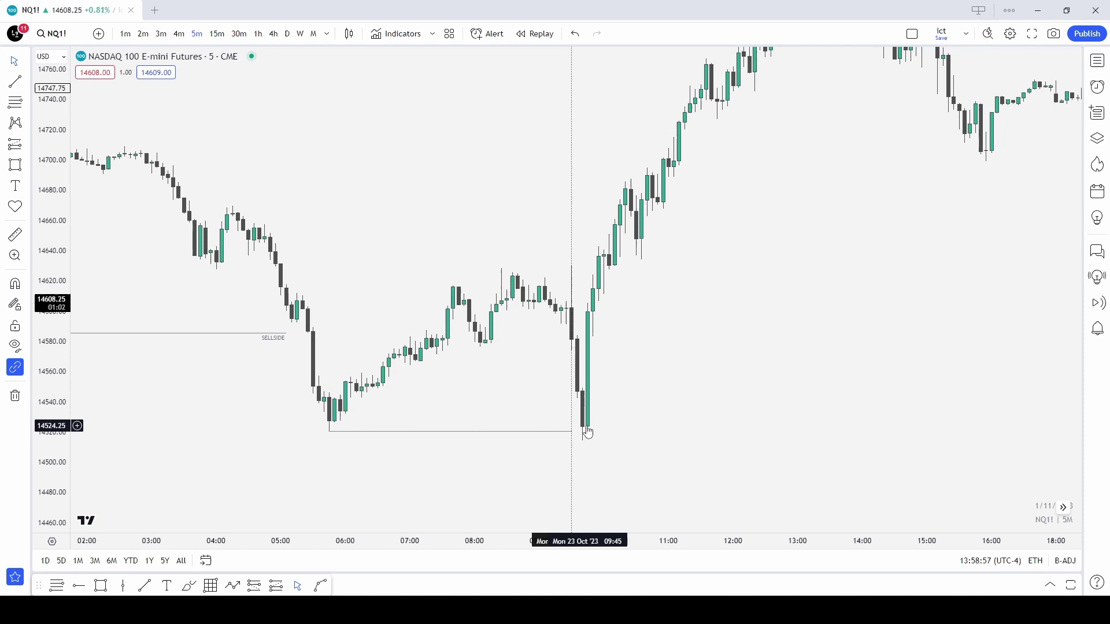
Draw a rectangle over the pre-open consolidation from the 08:10 low at about 14579 up to about 14626, ending near 10:55.
left_click_drag(647, 396, 630, 400)
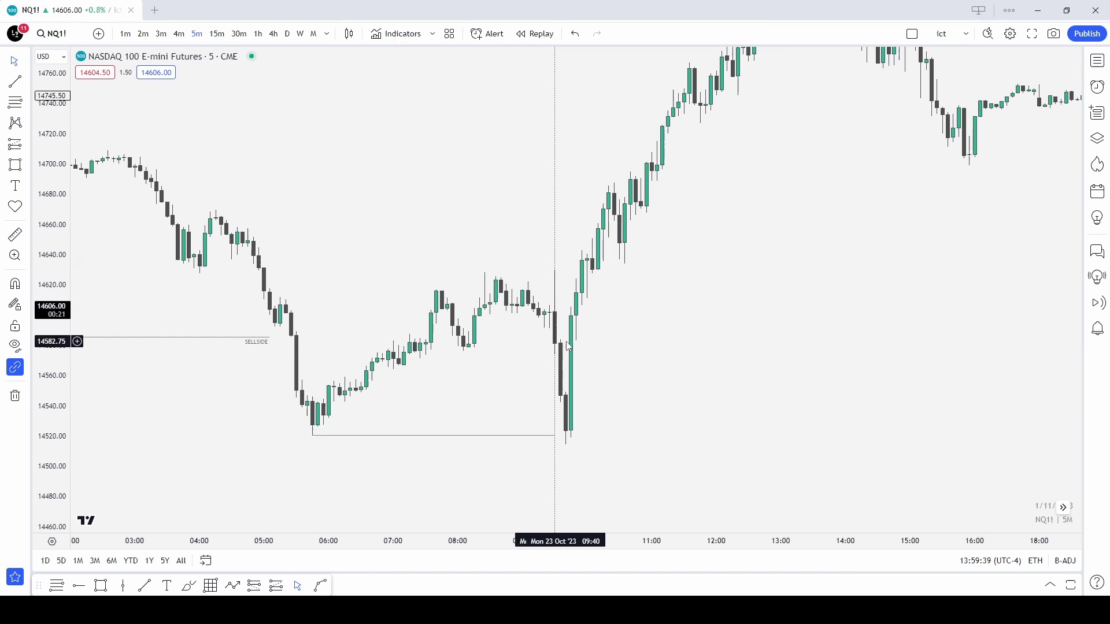
scroll(579, 295, "up", 2)
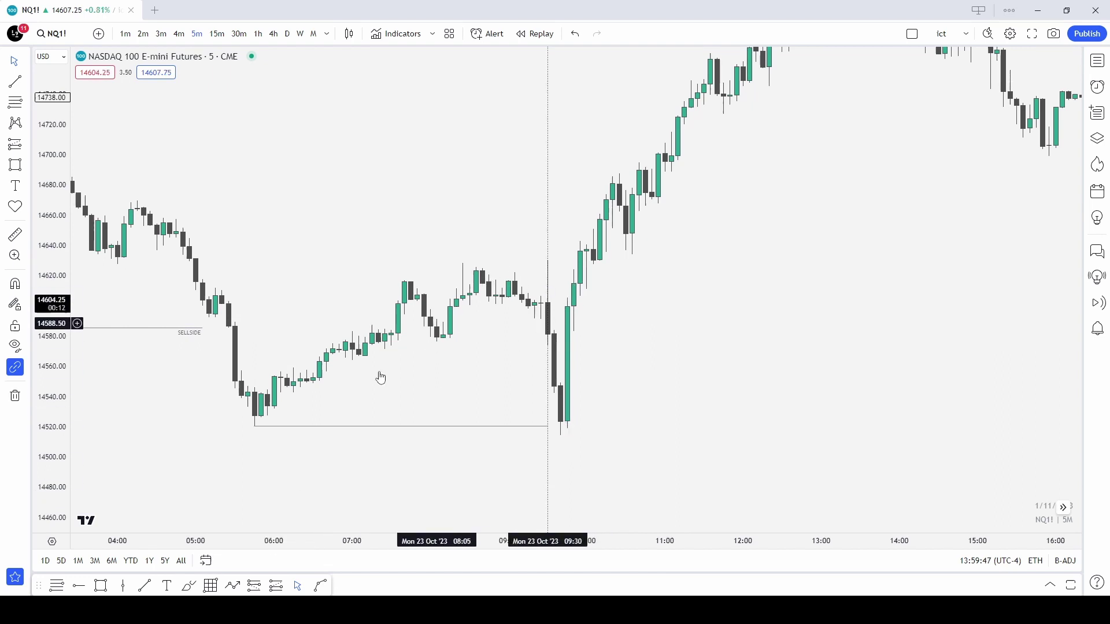
left_click(101, 585)
left_click(443, 339)
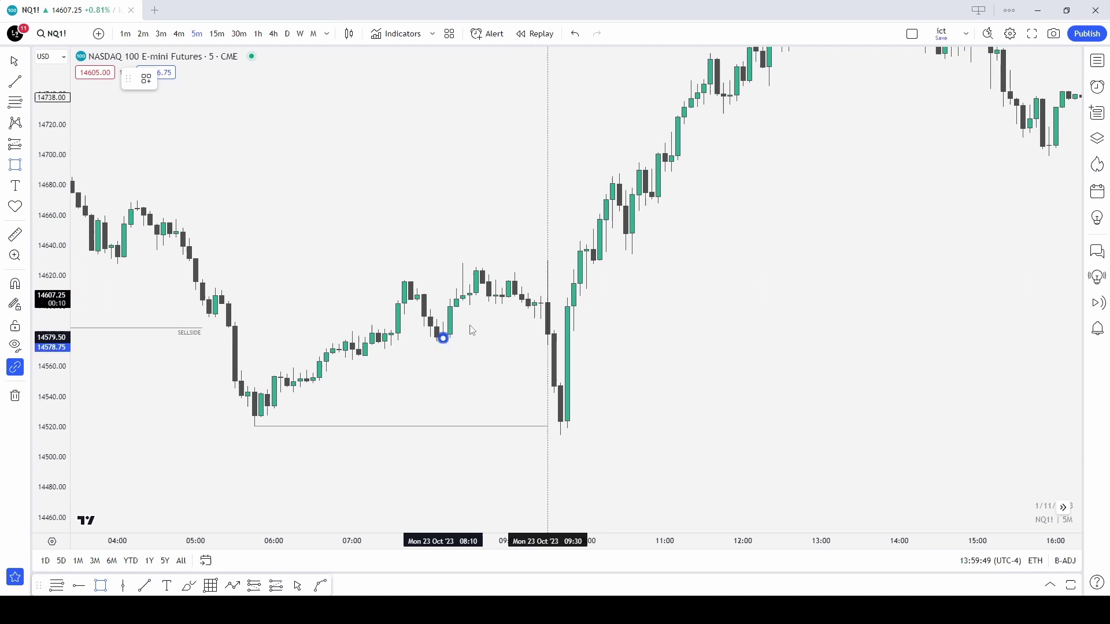
left_click(652, 264)
left_click(658, 267)
left_click(665, 263)
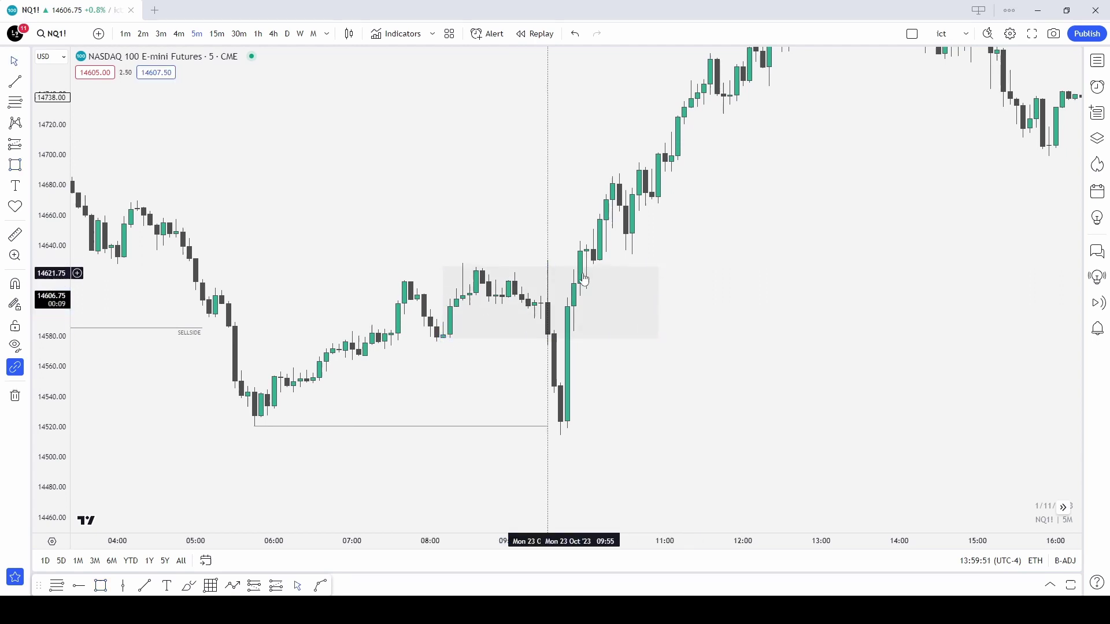
Draw a horizontal trend line from the 22 October 21:35 high at about 14716.75 to just past the 09:30 vertical line.
scroll(582, 283, "down", 6)
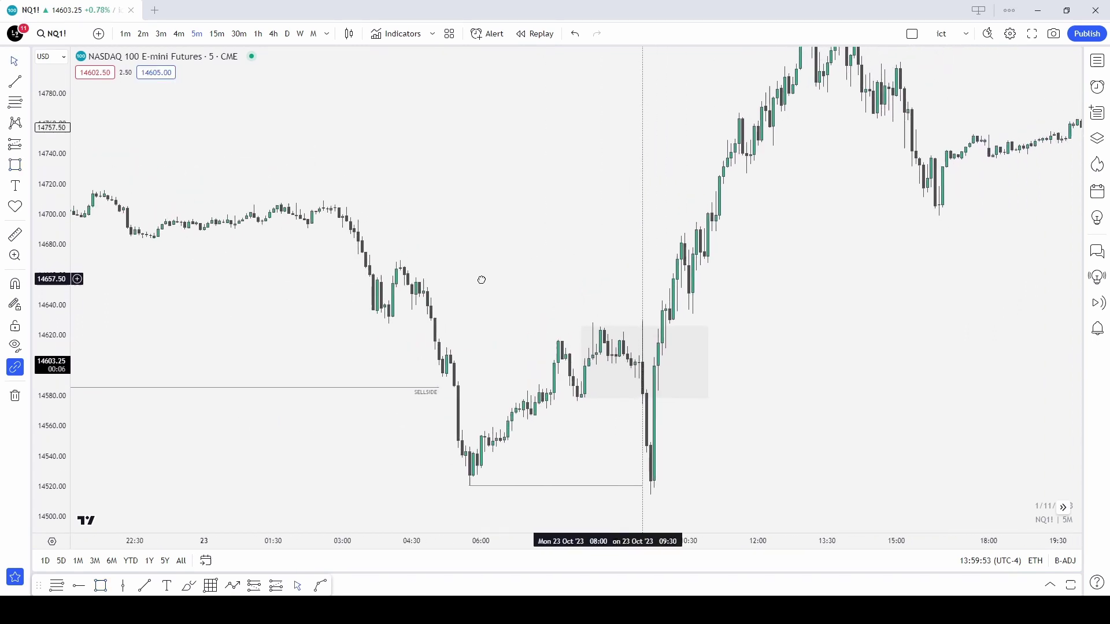
left_click(144, 585)
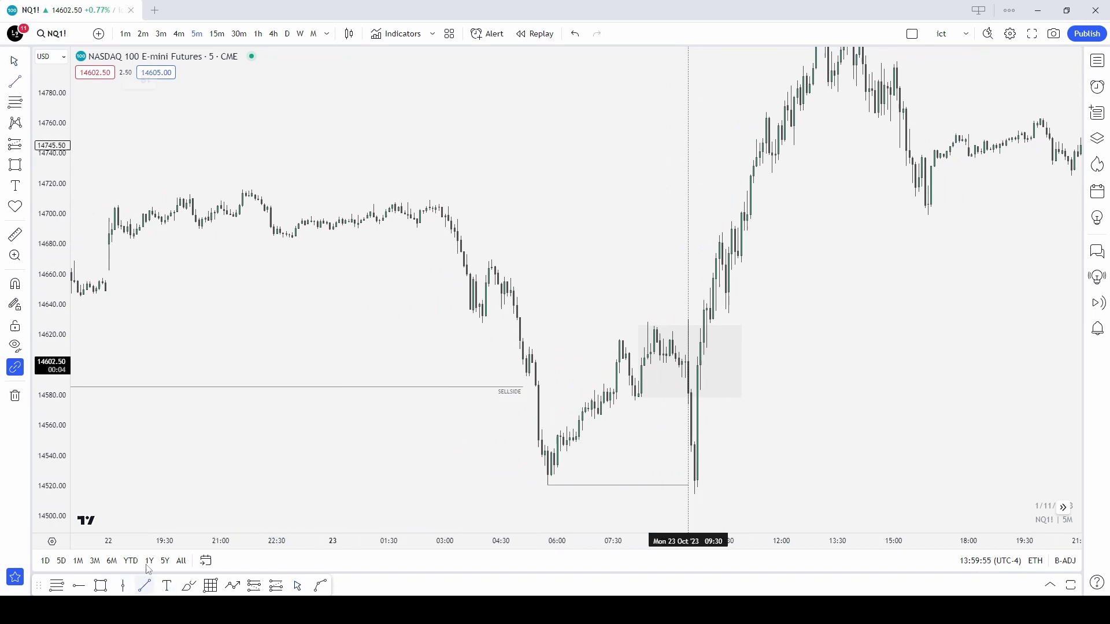
left_click(243, 193)
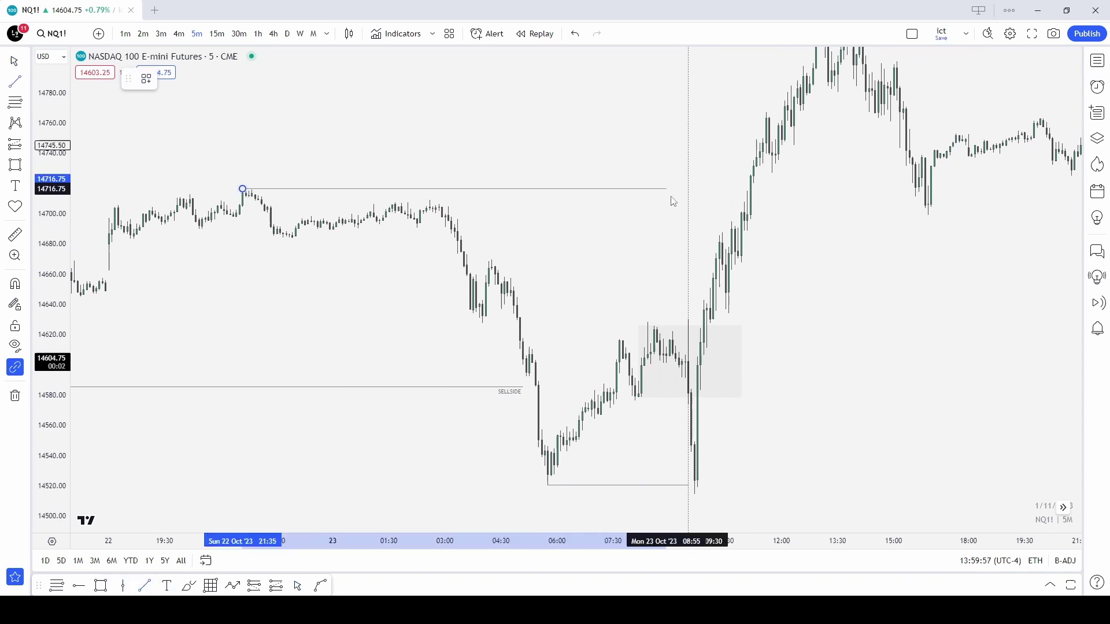
left_click(717, 193)
Draw a rectangle around the overnight consolidation from the 22 October 21:35 high at about 14716.25 down to 14684.25.
scroll(341, 154, "up", 2)
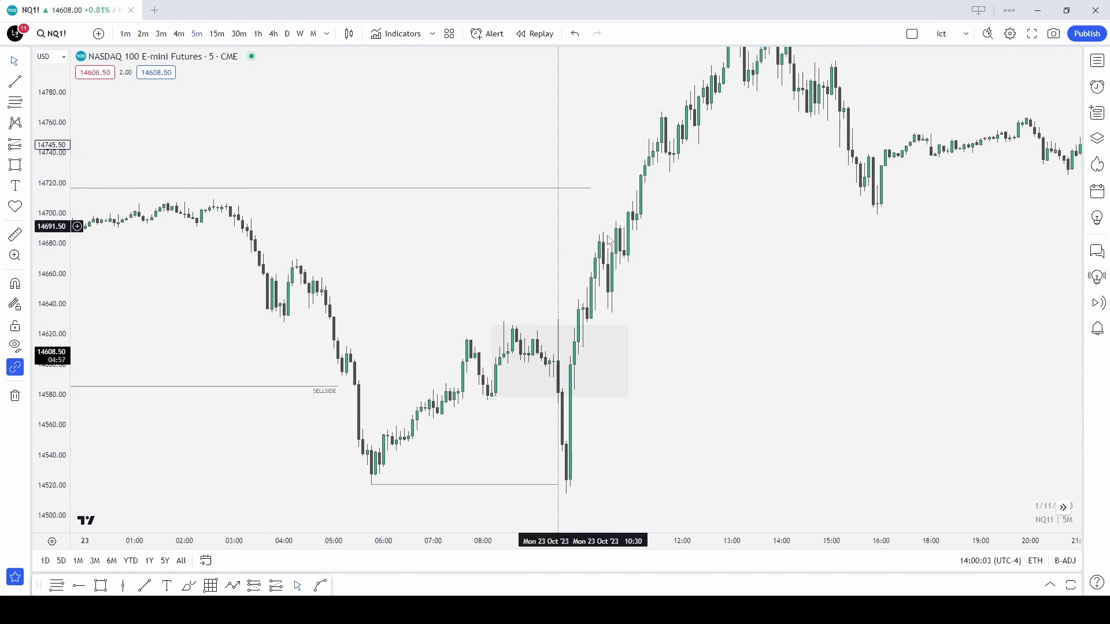
mouse_move(674, 286)
left_mouse_down()
mouse_move(747, 269)
mouse_move(675, 265)
left_mouse_up()
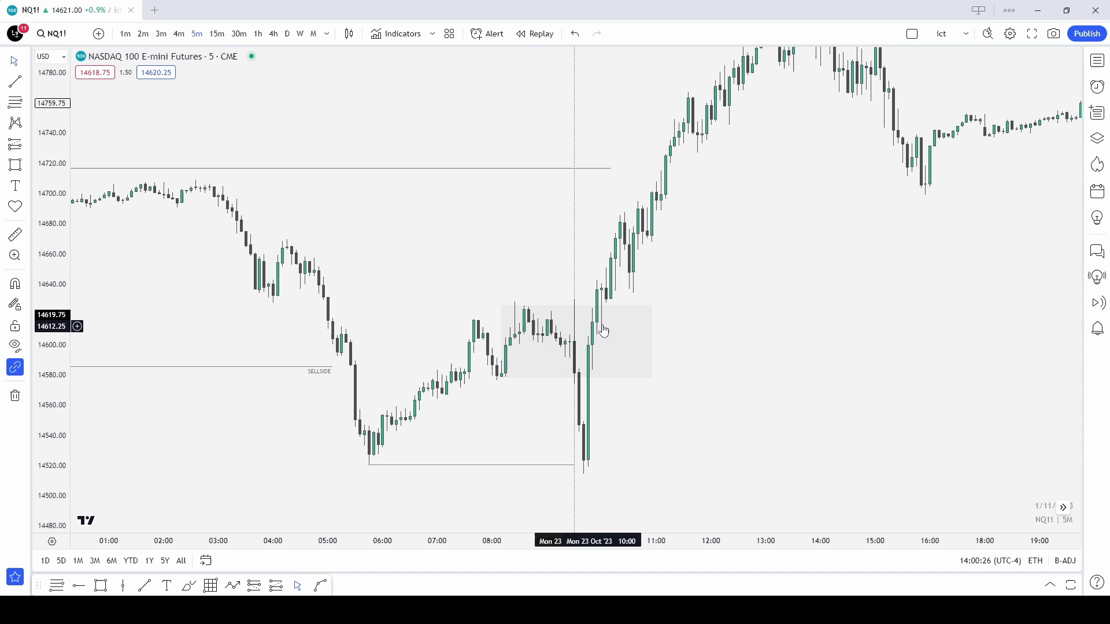
scroll(605, 231, "down", 2)
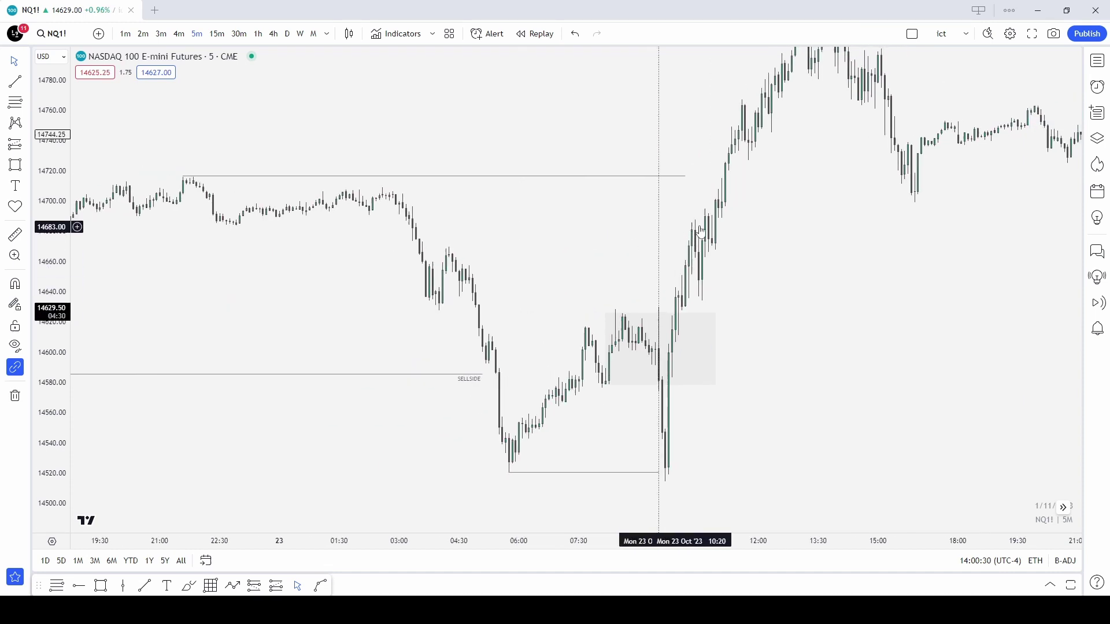
scroll(698, 234, "up", 2)
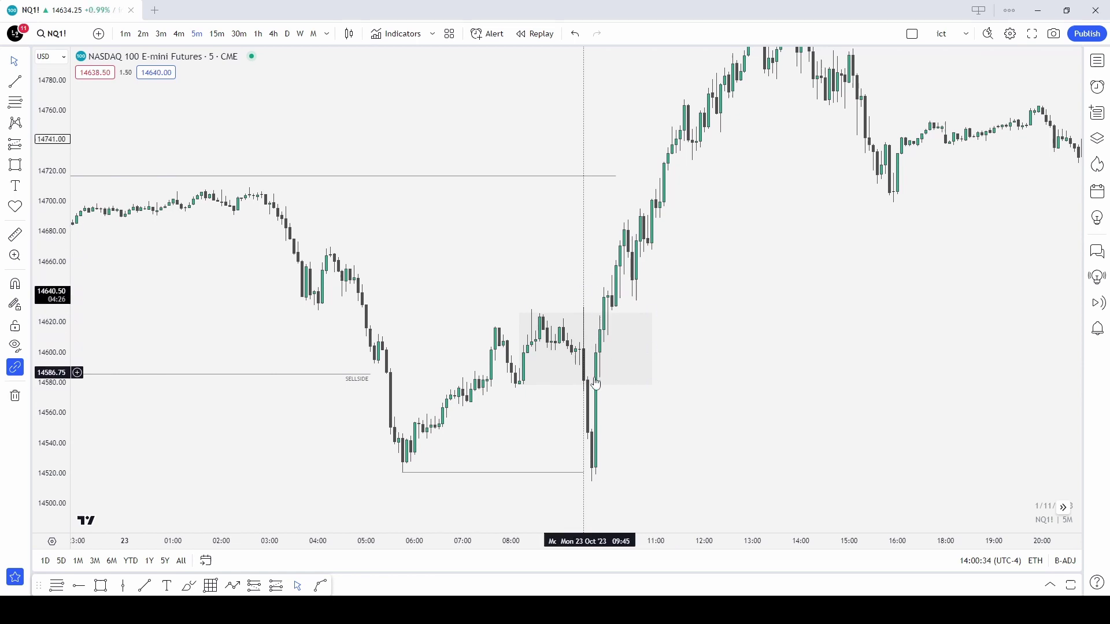
scroll(357, 241, "down", 2)
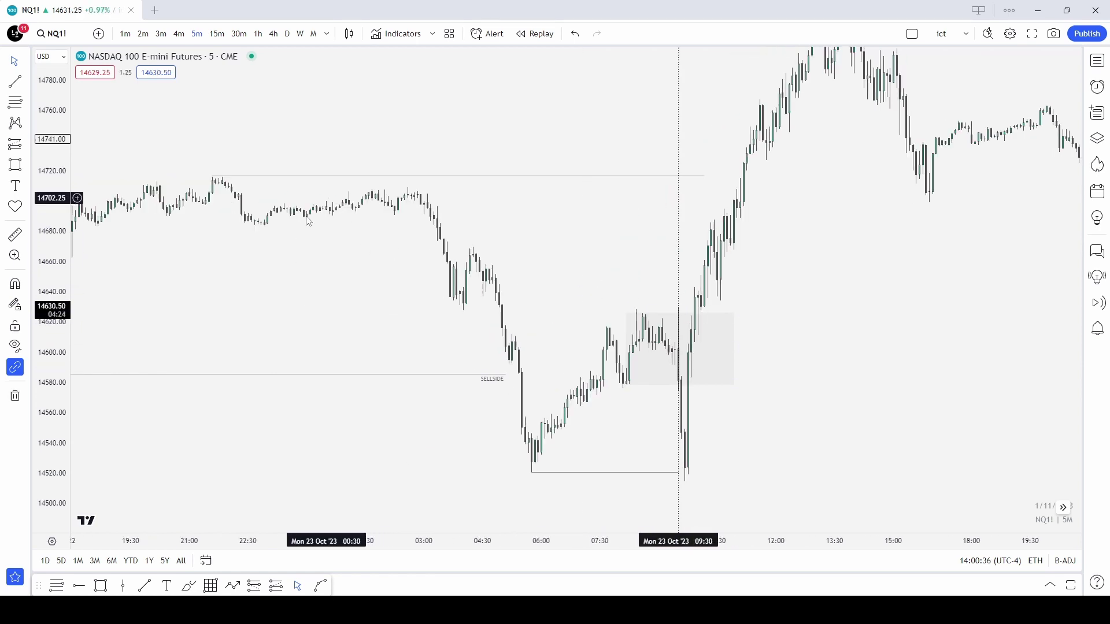
left_click(102, 585)
left_click(214, 177)
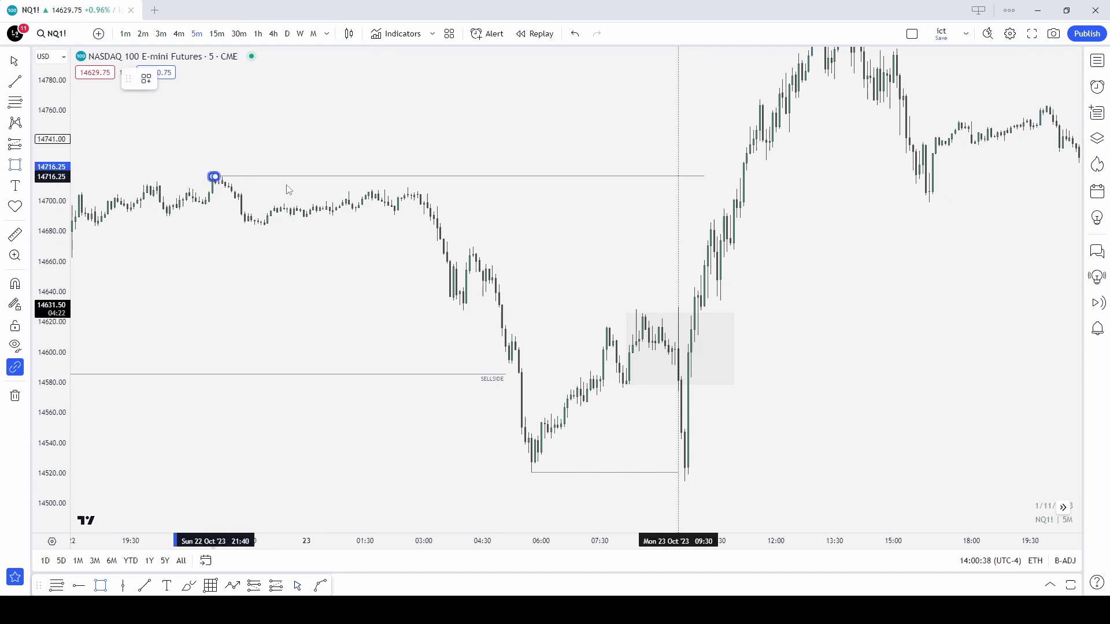
left_click(476, 225)
Apply the Green template to the overnight consolidation rectangle.
double_click(475, 225)
left_click(485, 410)
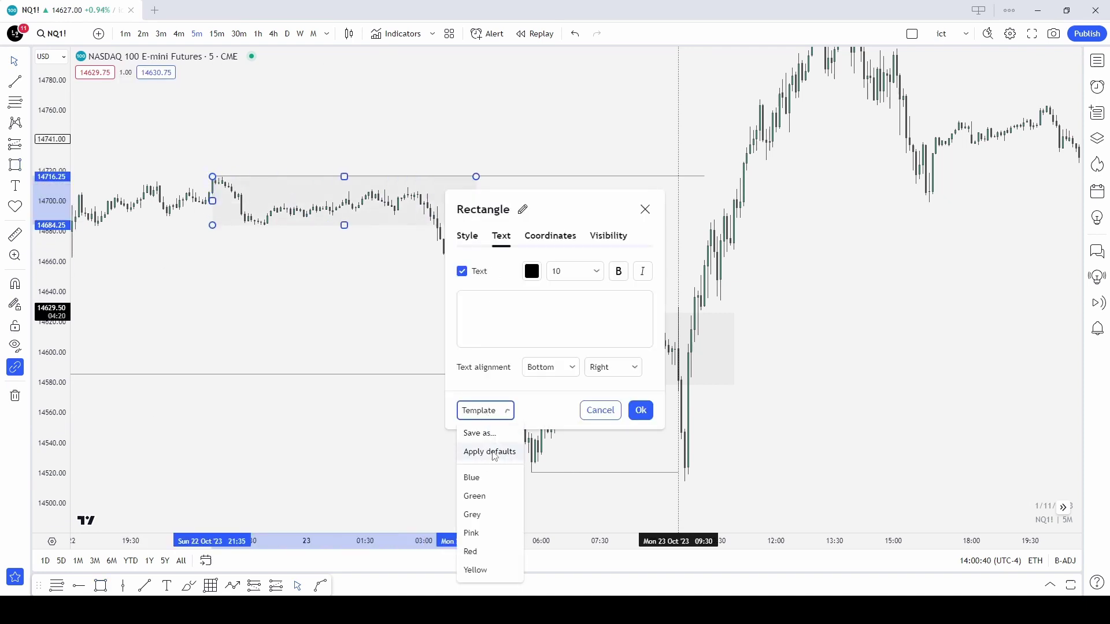
left_click(494, 453)
left_click(640, 411)
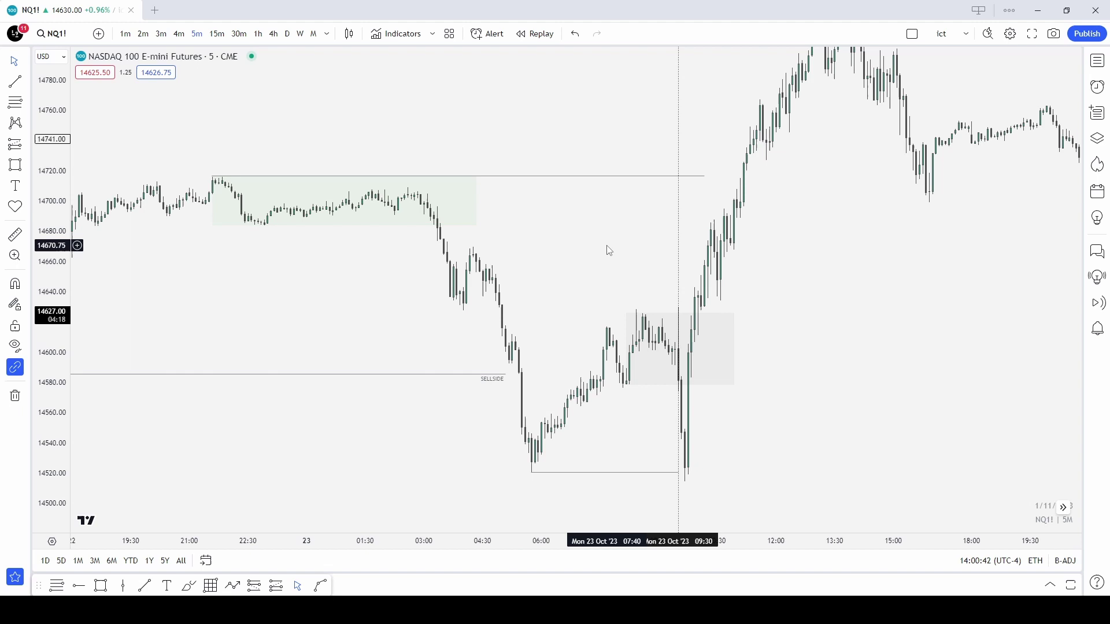
Place a long position at the 10:35 pullback low with entry about 14637.50, target 14705.50 and stop 14569.50, and shift its start to 10:30.
scroll(578, 243, "up", 4)
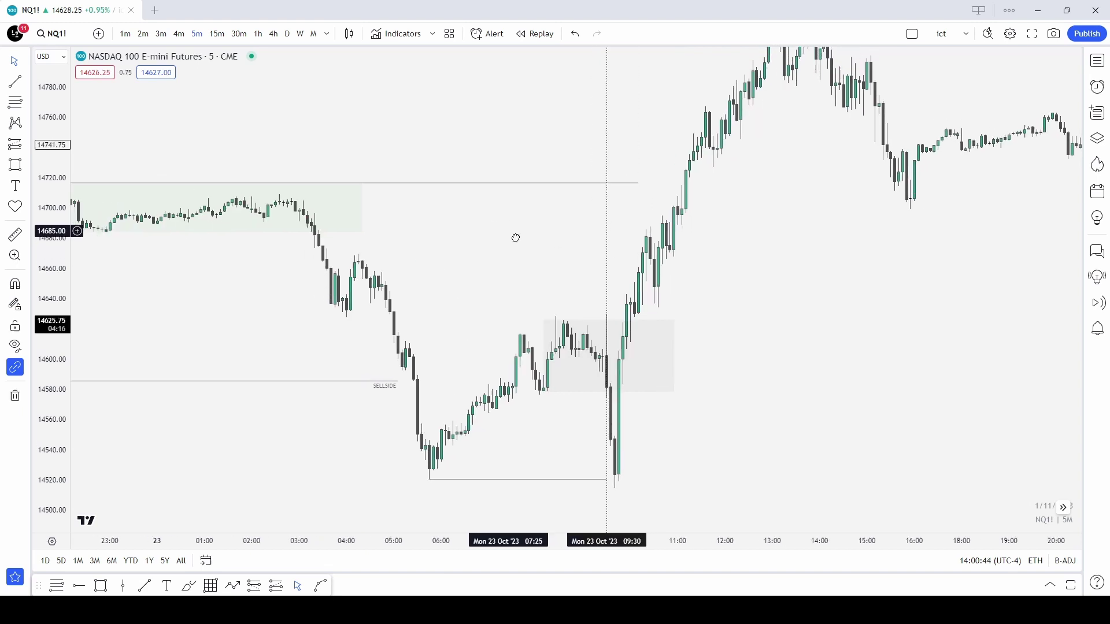
scroll(437, 243, "down", 3)
left_click_drag(639, 57, 384, 233)
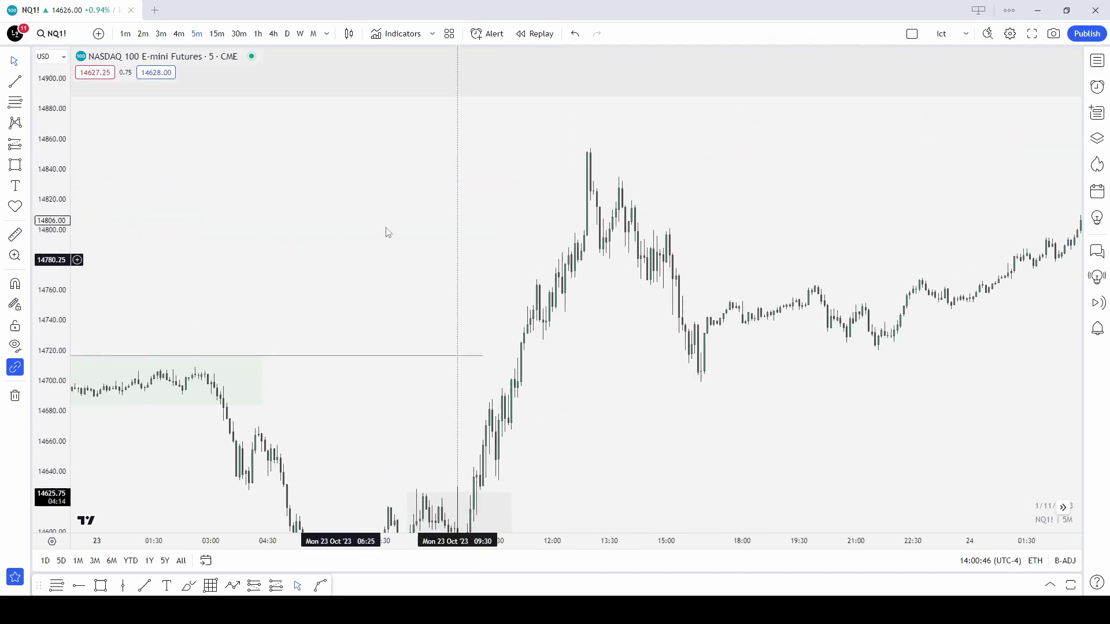
scroll(550, 149, "up", 3)
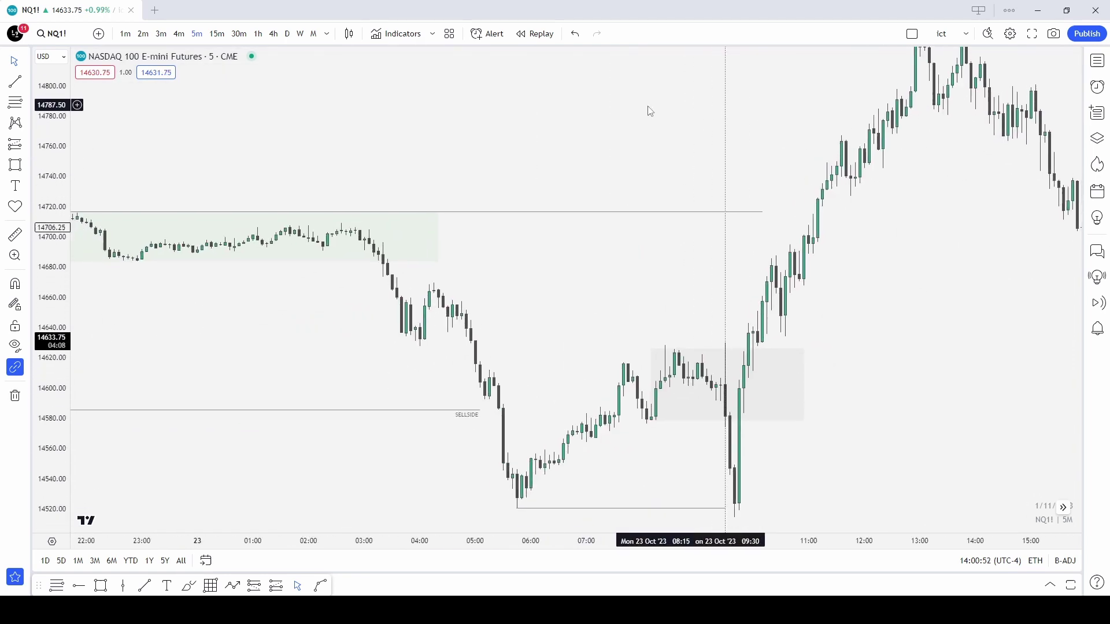
scroll(650, 111, "up", 2)
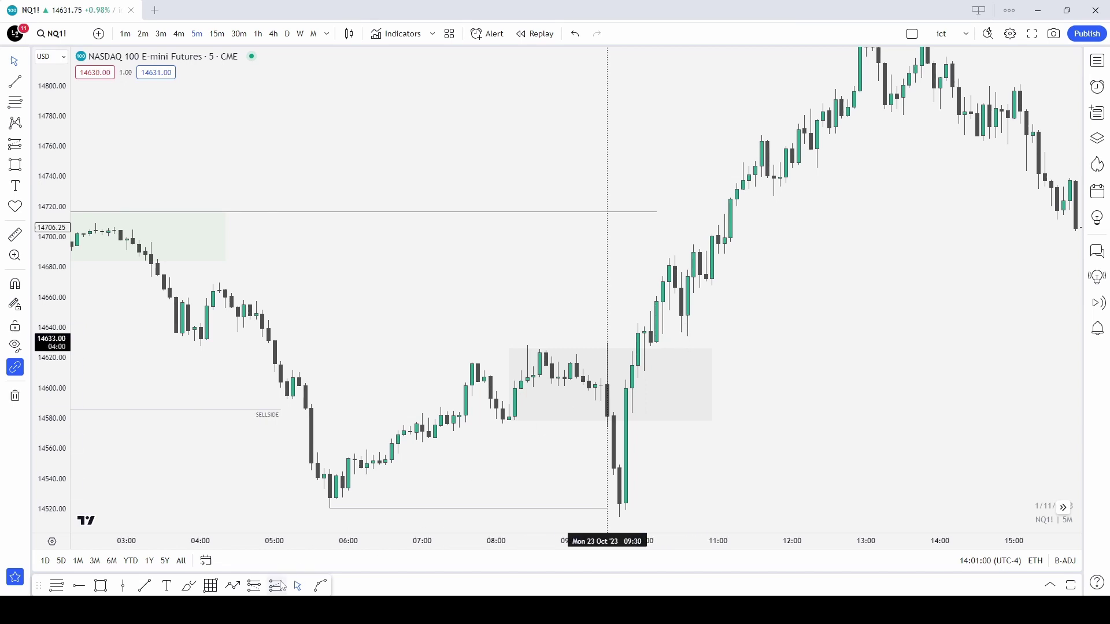
left_click(684, 334)
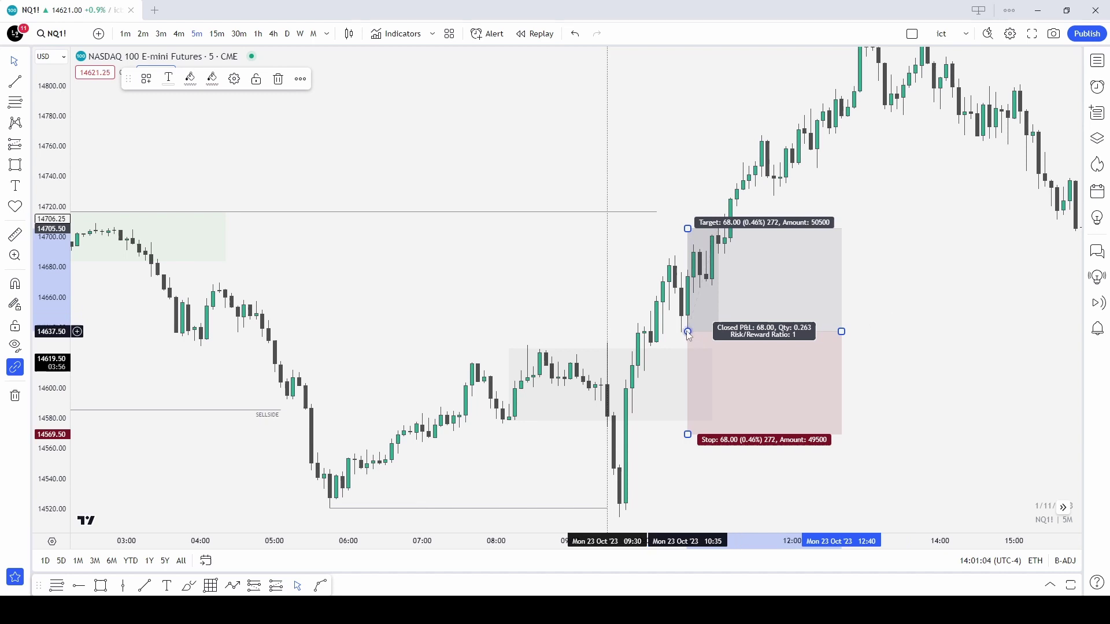
left_click_drag(688, 332, 681, 330)
left_click(516, 434)
Draw a short horizontal trend line at 14638 from the 10:05 candle across the long position's entry level.
left_click(145, 586)
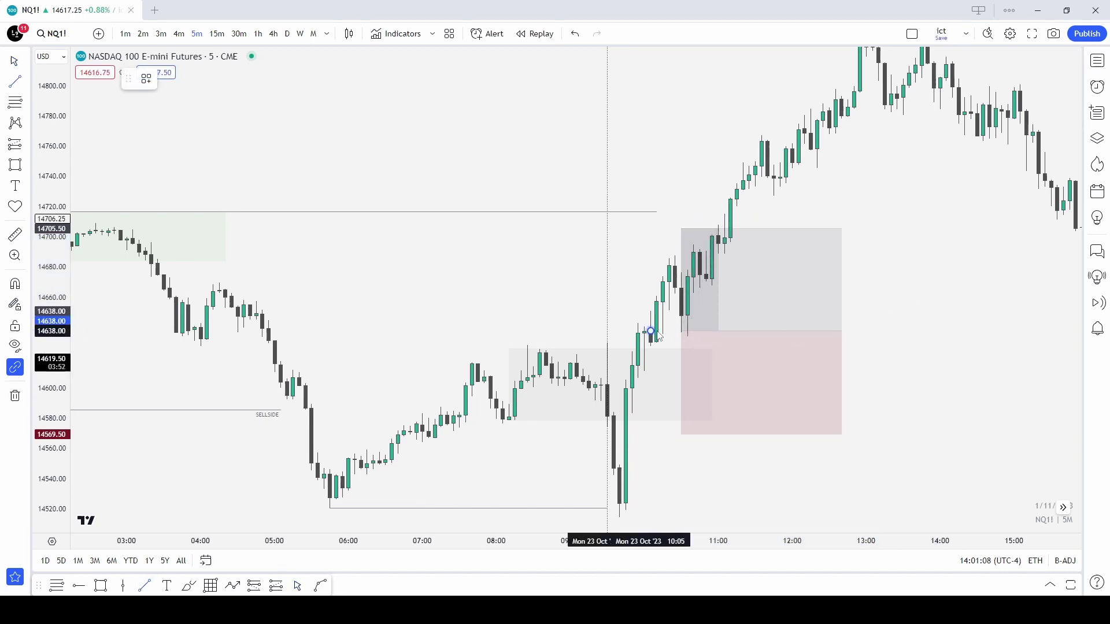
left_click(711, 332)
left_click(631, 320)
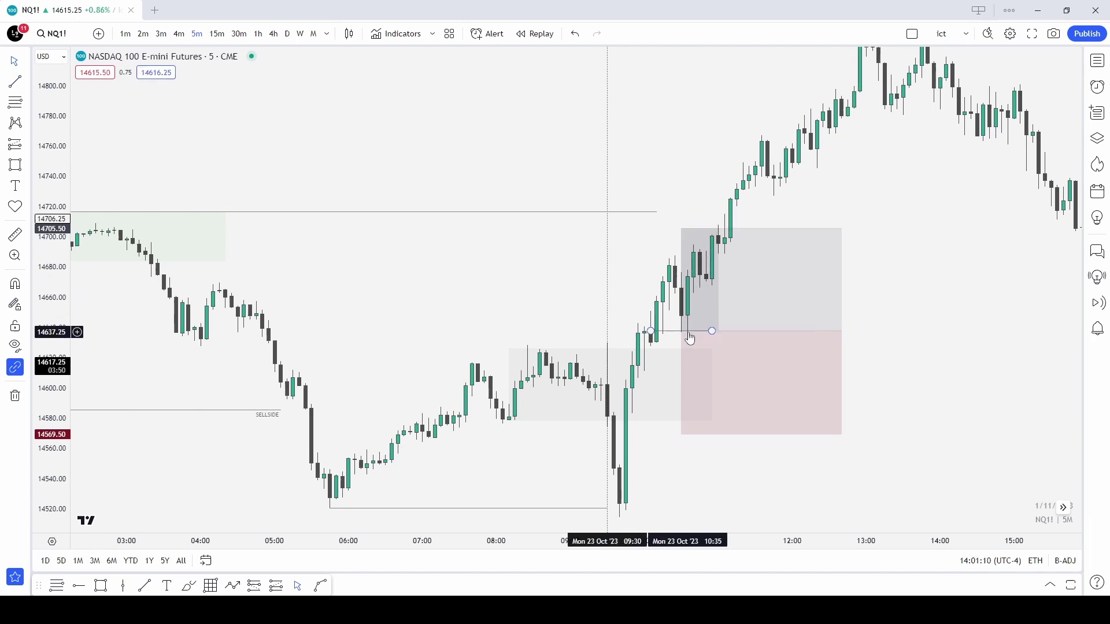
Narrow the long position, raise its target to 14745.25 and its stop to 14600.75, and adjust its right edge past 11:00.
left_click_drag(840, 331, 718, 331)
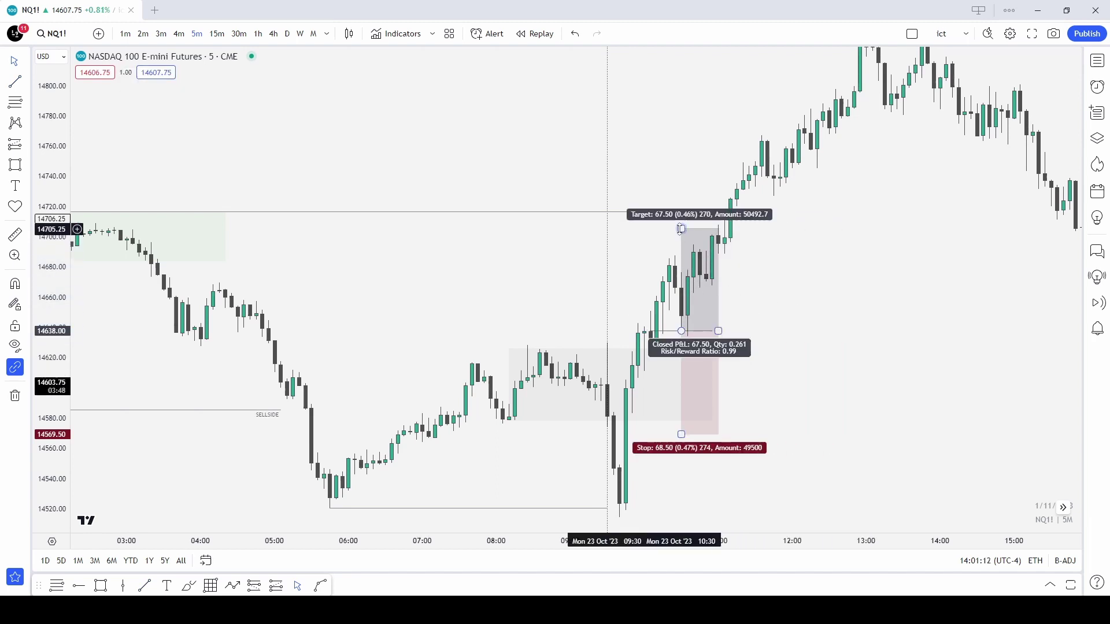
left_click_drag(681, 229, 681, 168)
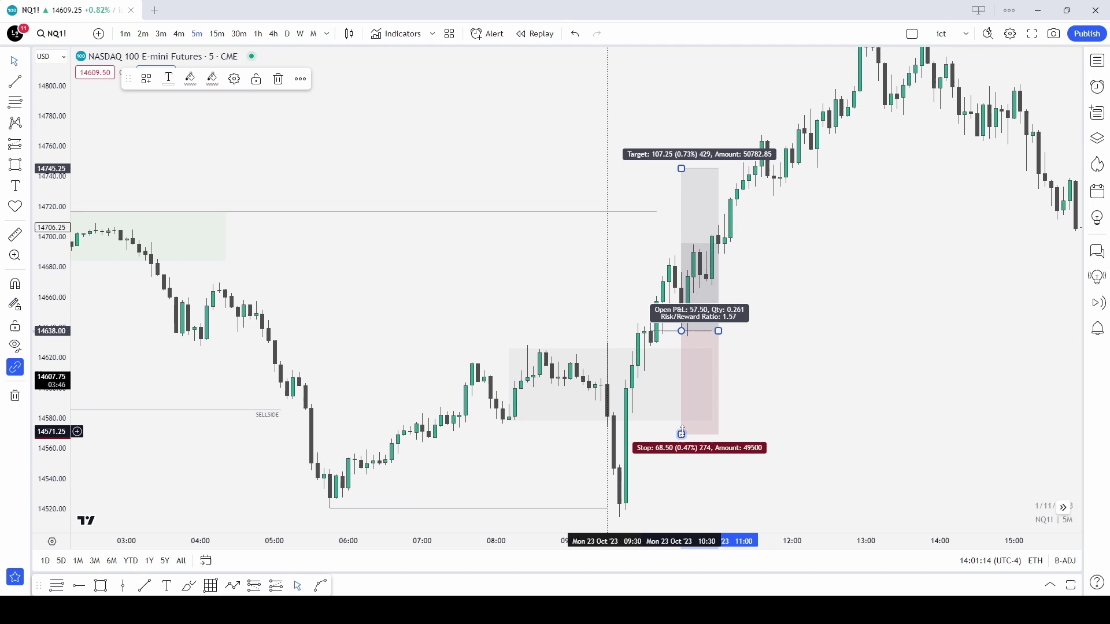
left_click_drag(681, 434, 681, 384)
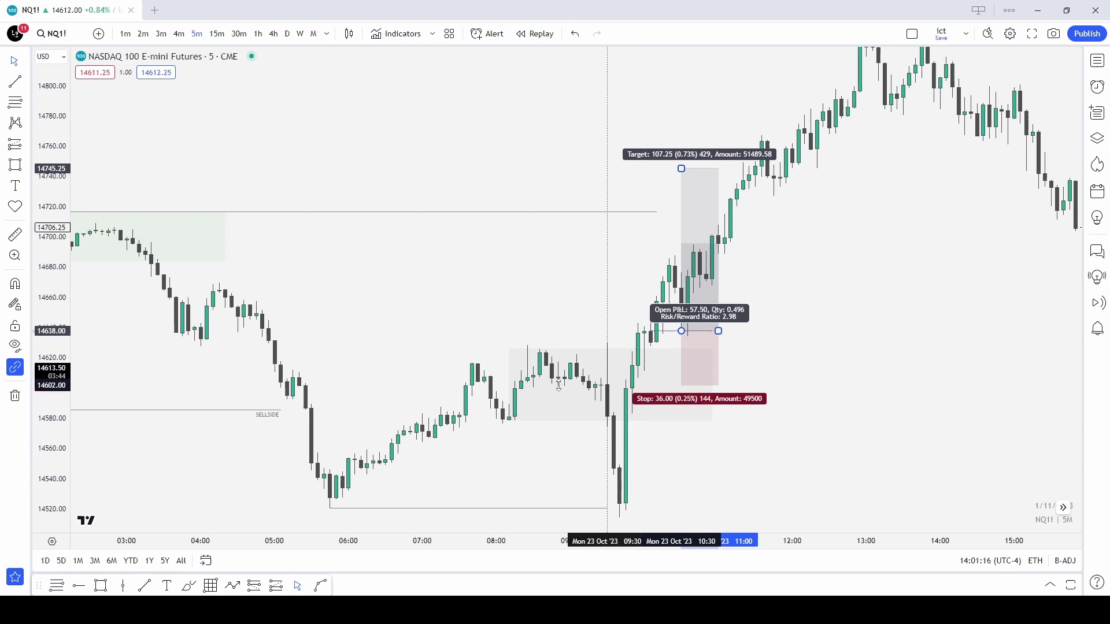
left_click_drag(559, 385, 559, 387)
left_click(542, 329)
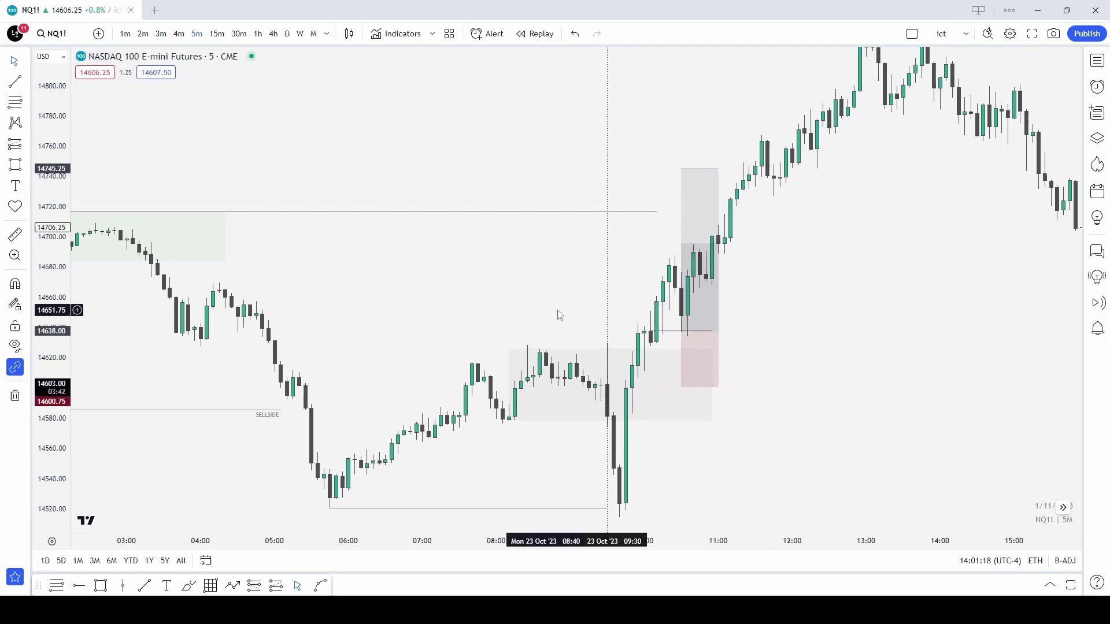
scroll(693, 232, "down", 3)
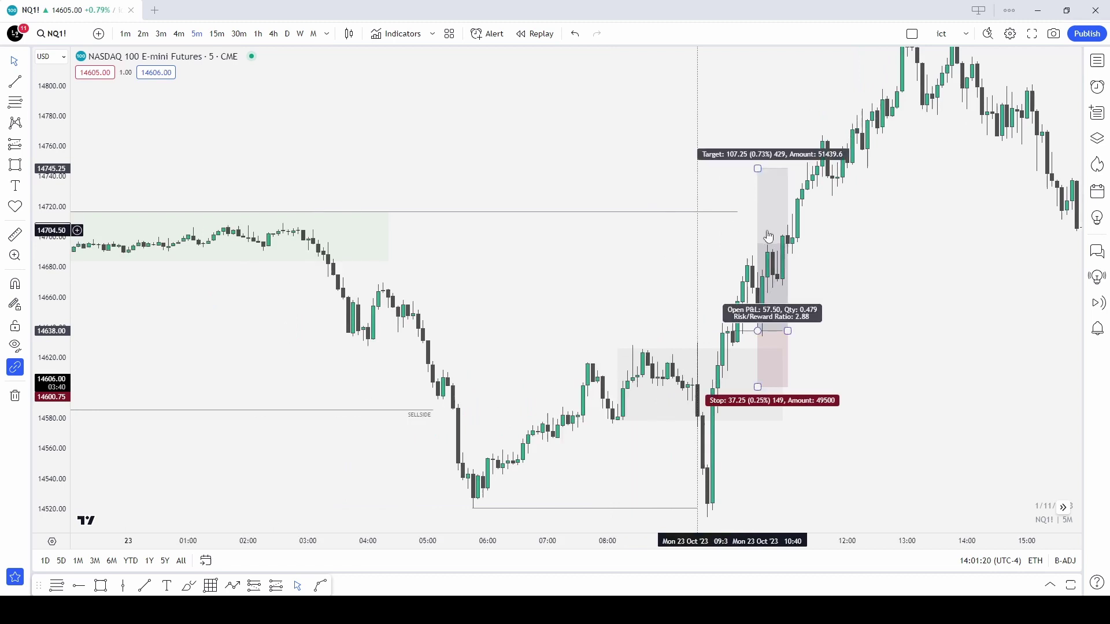
left_click_drag(787, 331, 813, 331)
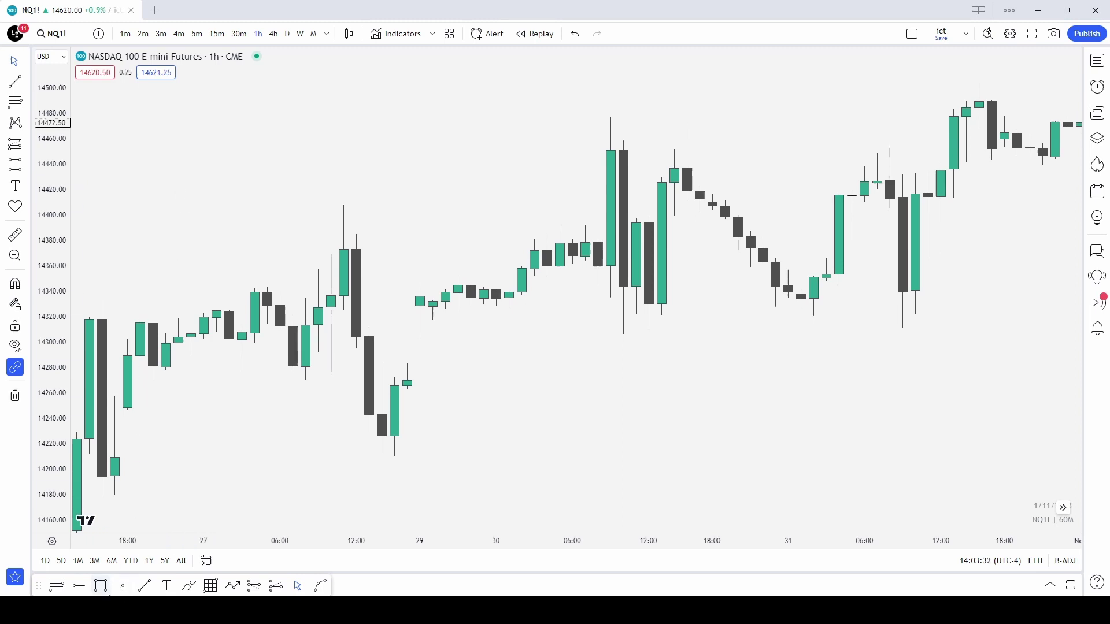
Draw a rectangle over the price gap between 14284.00 and 14303.50, from 27 October 16:00 to 30 October 23:00.
left_click(92, 589)
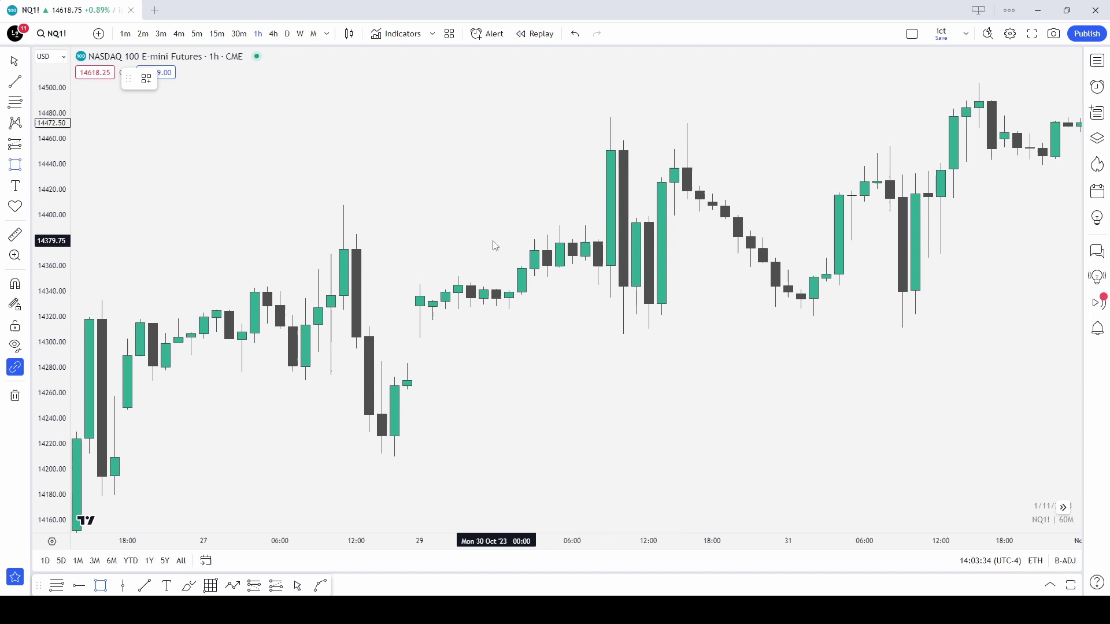
left_click(407, 363)
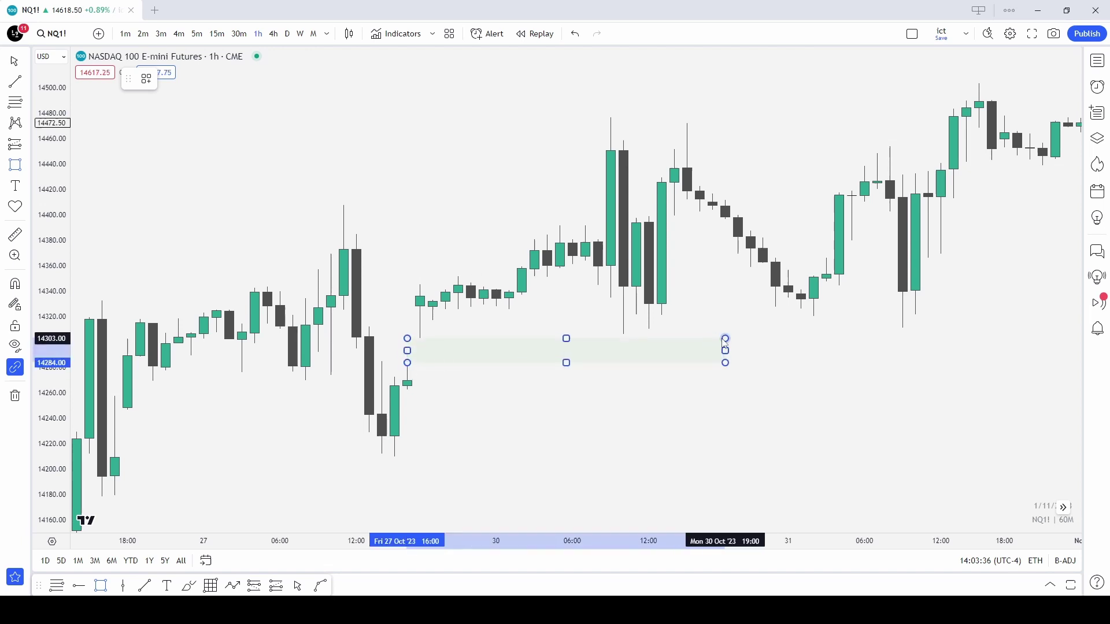
left_click(738, 338)
left_click_drag(738, 350, 771, 349)
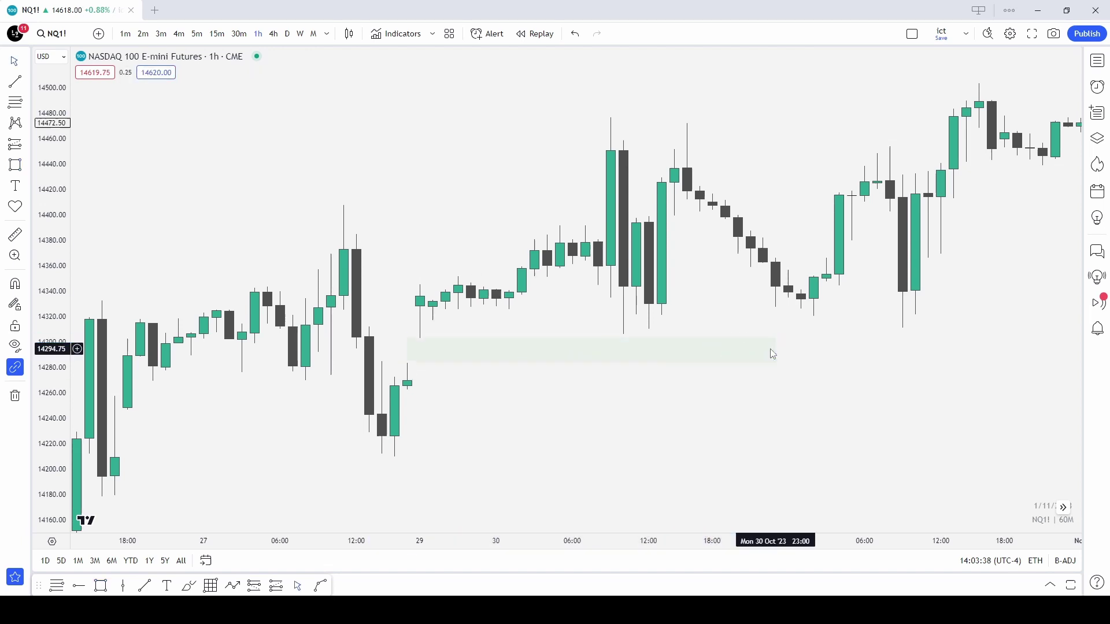
Apply the Grey template to the gap rectangle and extend its right edge by about two hourly candles.
double_click(770, 349)
left_click(486, 411)
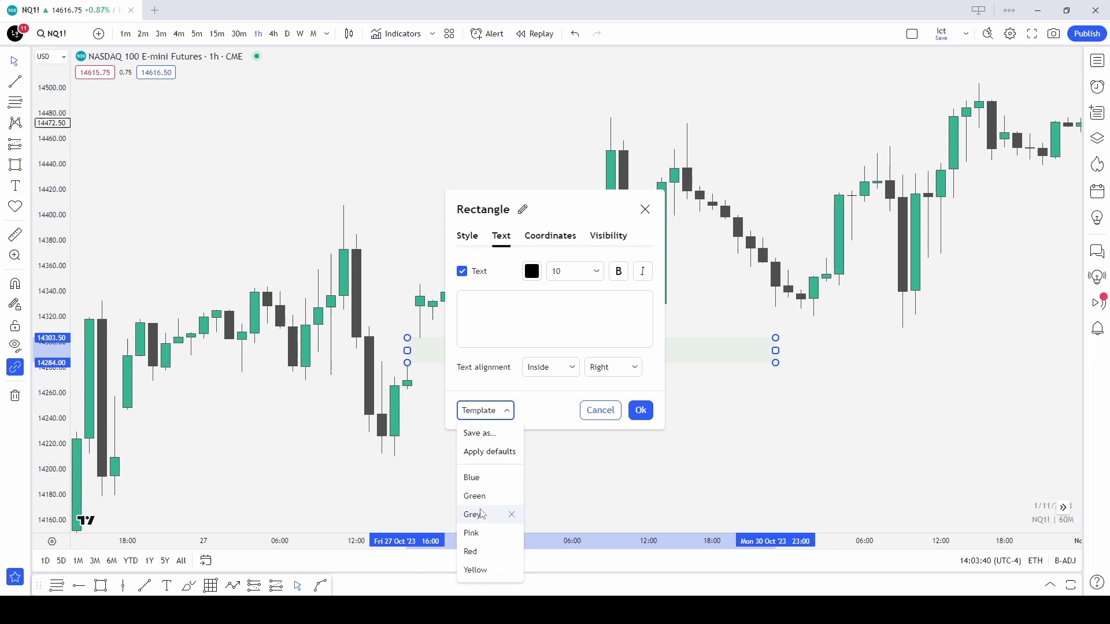
left_click(486, 515)
left_click(640, 410)
left_click_drag(775, 351, 801, 351)
left_click(841, 391)
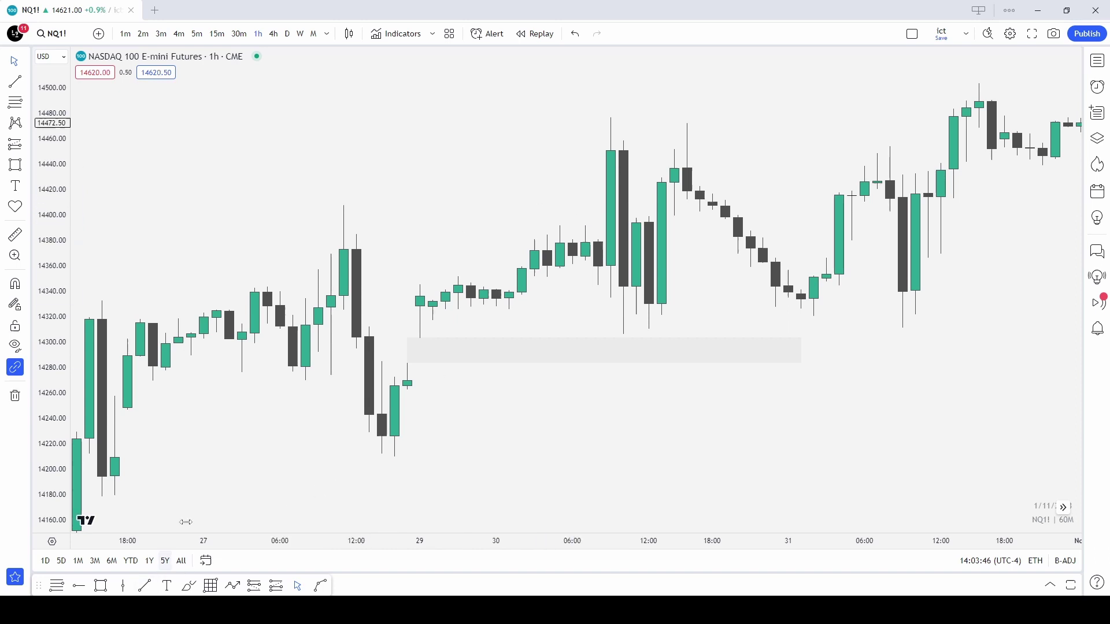
Switch the chart to the 30-minute timeframe and mark 30 October 09:30 with a vertical line.
left_click(239, 34)
scroll(415, 151, "down", 1)
left_click_drag(404, 191, 502, 198)
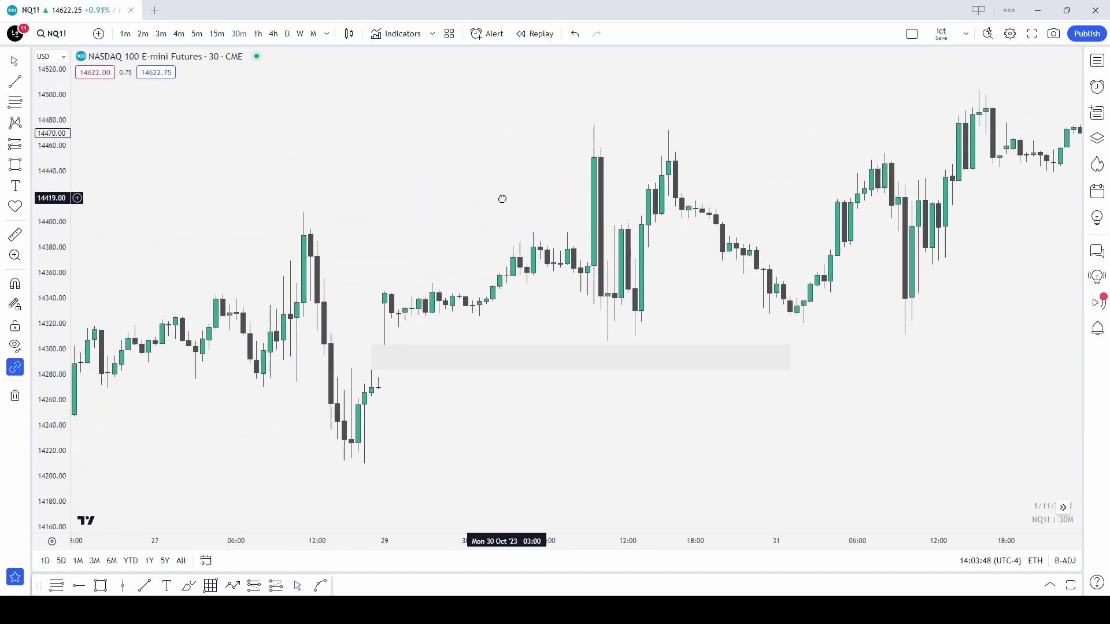
left_click(595, 185)
scroll(631, 161, "up", 2)
left_click_drag(654, 151, 828, 160)
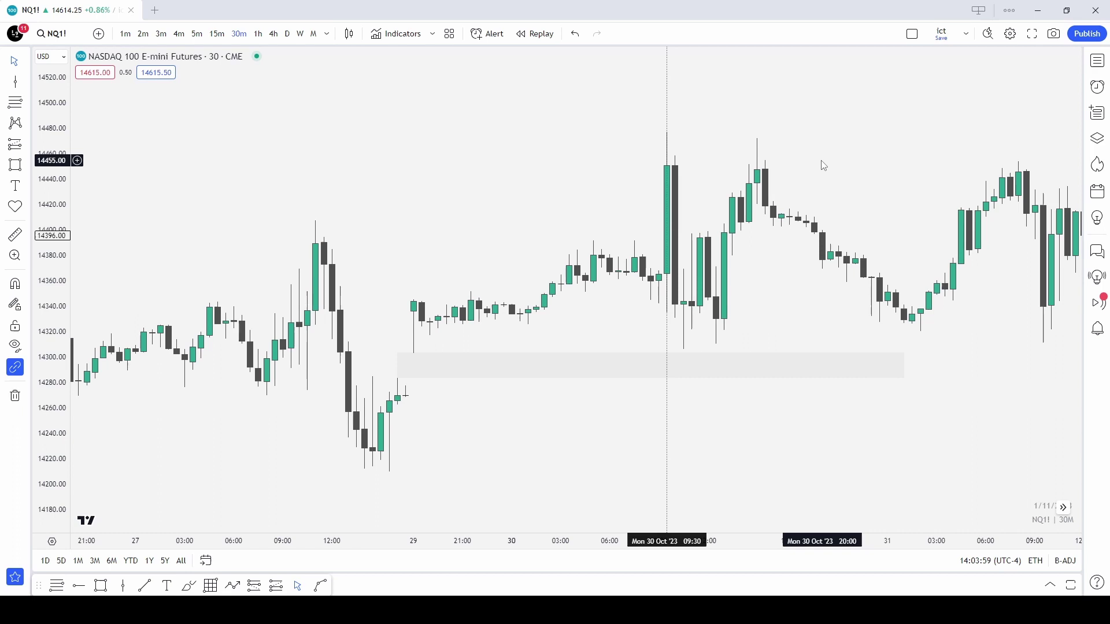
Switch to the 1-minute timeframe and locate the 30 October 09:30 open above the grey gap rectangle.
left_click(127, 37)
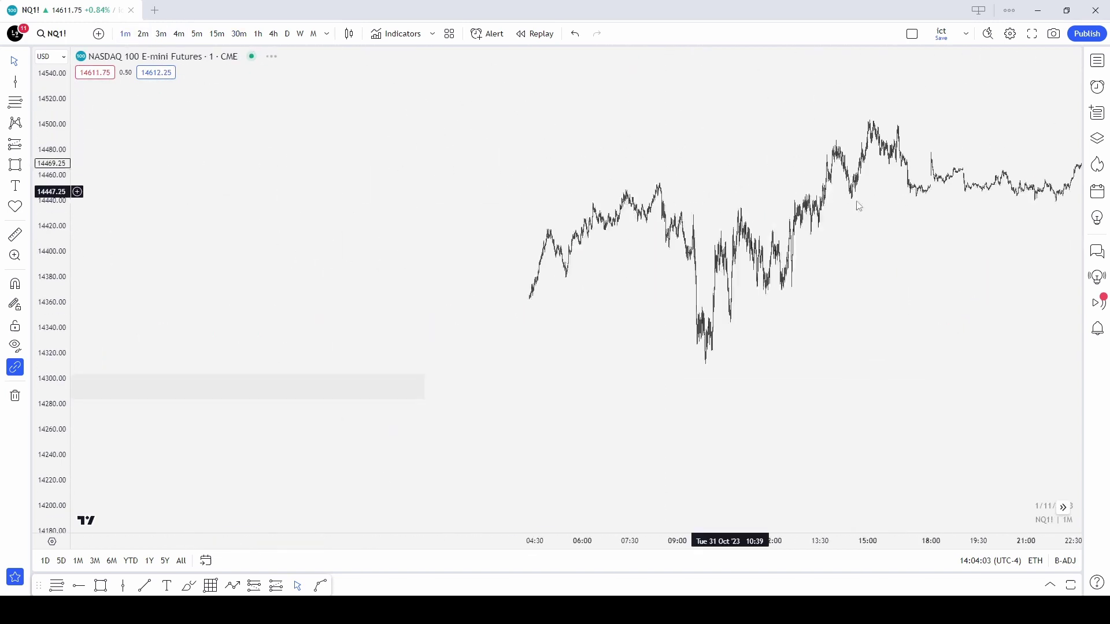
left_click_drag(858, 206, 1012, 220)
left_click_drag(498, 162, 781, 165)
scroll(802, 165, "up", 4)
left_click_drag(64, 294, 73, 154)
scroll(243, 154, "up", 5)
left_click_drag(246, 155, 450, 160)
left_click_drag(613, 162, 651, 163)
left_click_drag(52, 167, 52, 292)
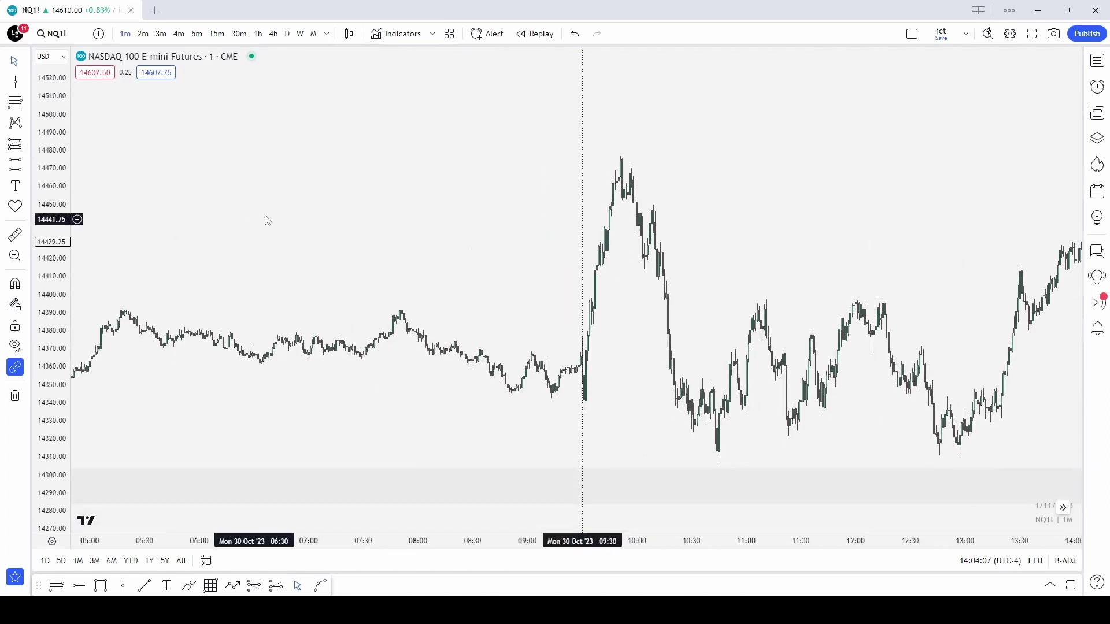
Examine the 1-minute rally and reversal following the 30 October 09:30 vertical line.
scroll(281, 214, "up", 5)
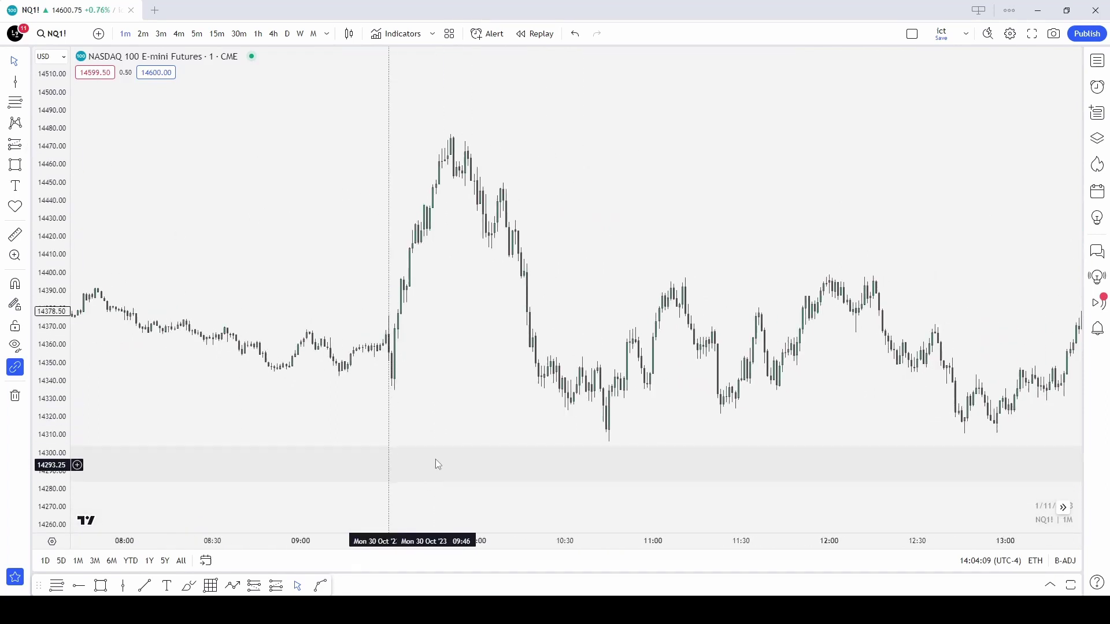
scroll(473, 391, "down", 2)
scroll(307, 327, "up", 4)
left_click_drag(231, 301, 417, 332)
left_click_drag(52, 292, 52, 211)
scroll(246, 211, "up", 1)
scroll(246, 211, "up", 2)
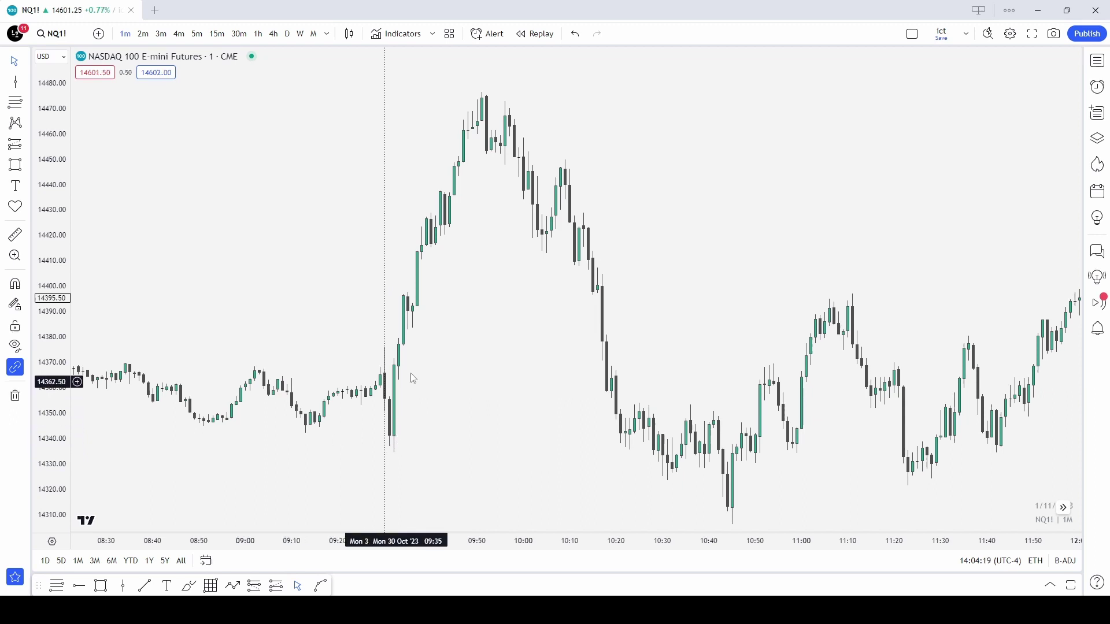
scroll(431, 297, "down", 3)
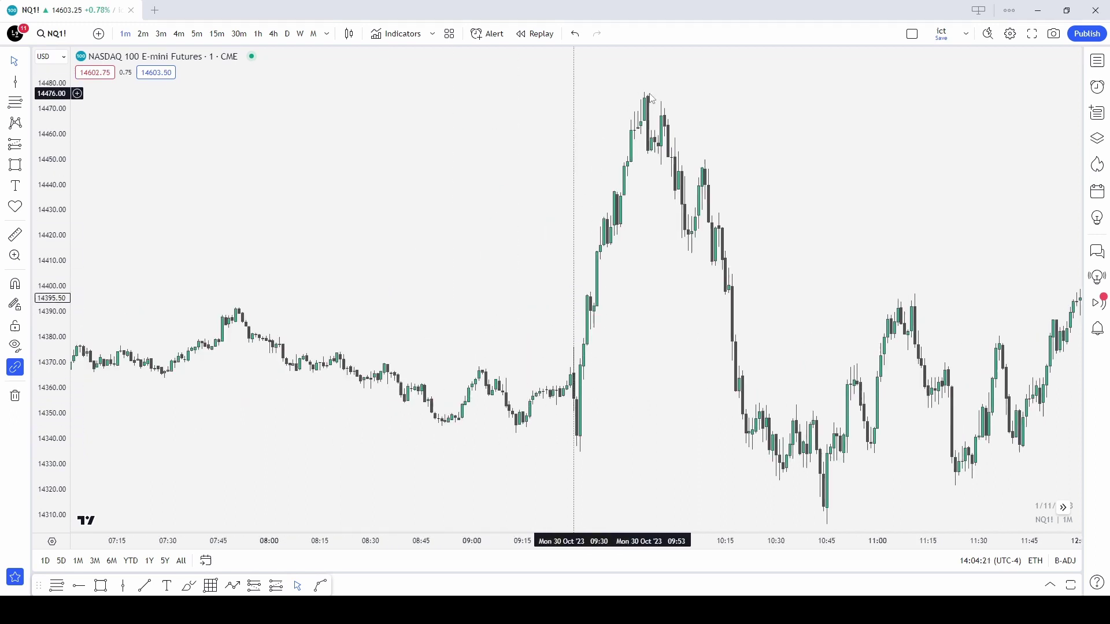
scroll(596, 127, "up", 2)
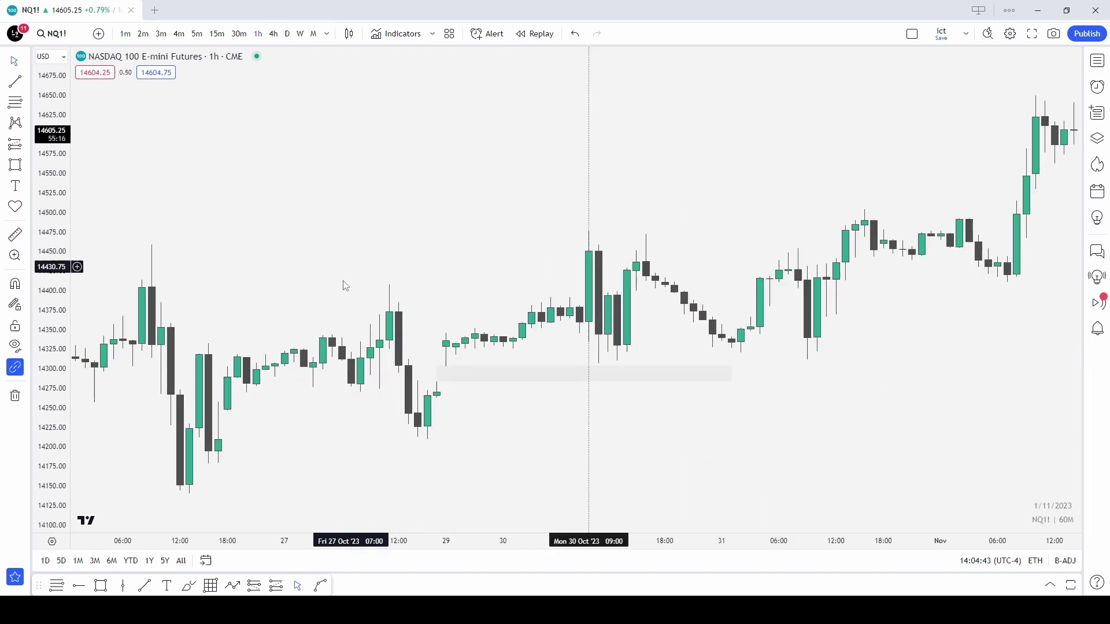
Draw a horizontal trend line at about 14460 from the 26 October swing high past the 30 October 09:00 candle.
left_click(144, 585)
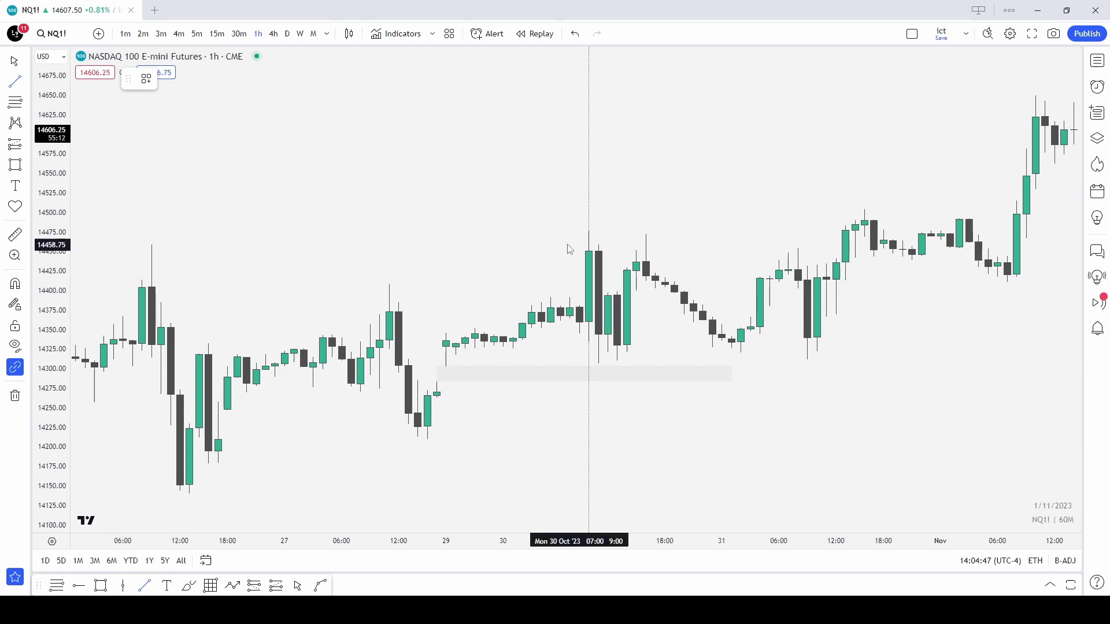
left_click(152, 244)
left_click(604, 244)
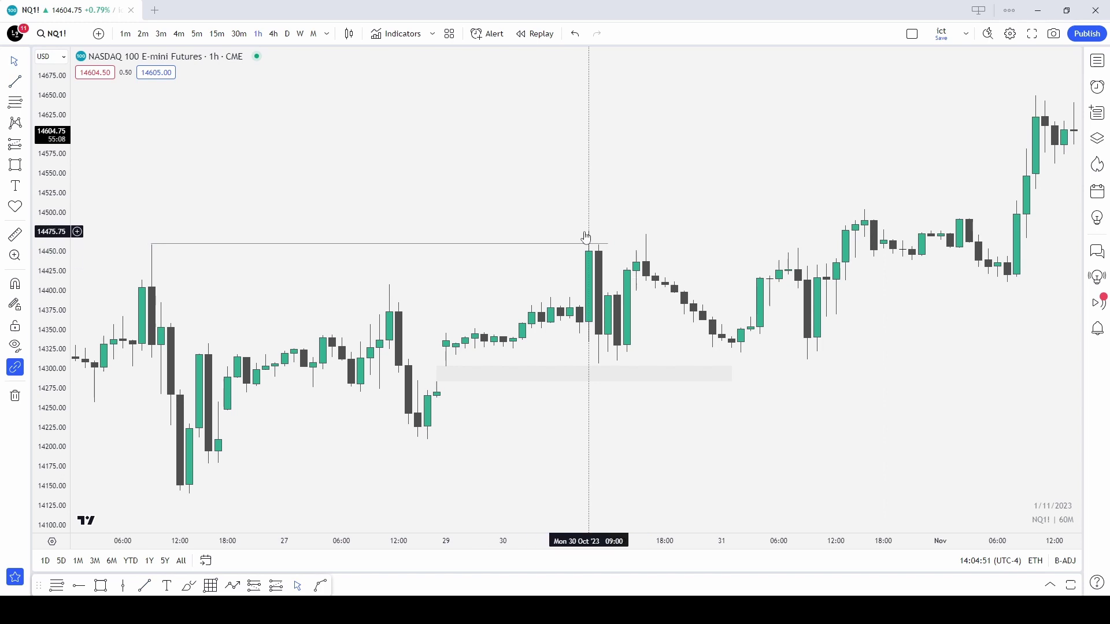
left_click_drag(605, 246, 601, 244)
left_click(607, 237)
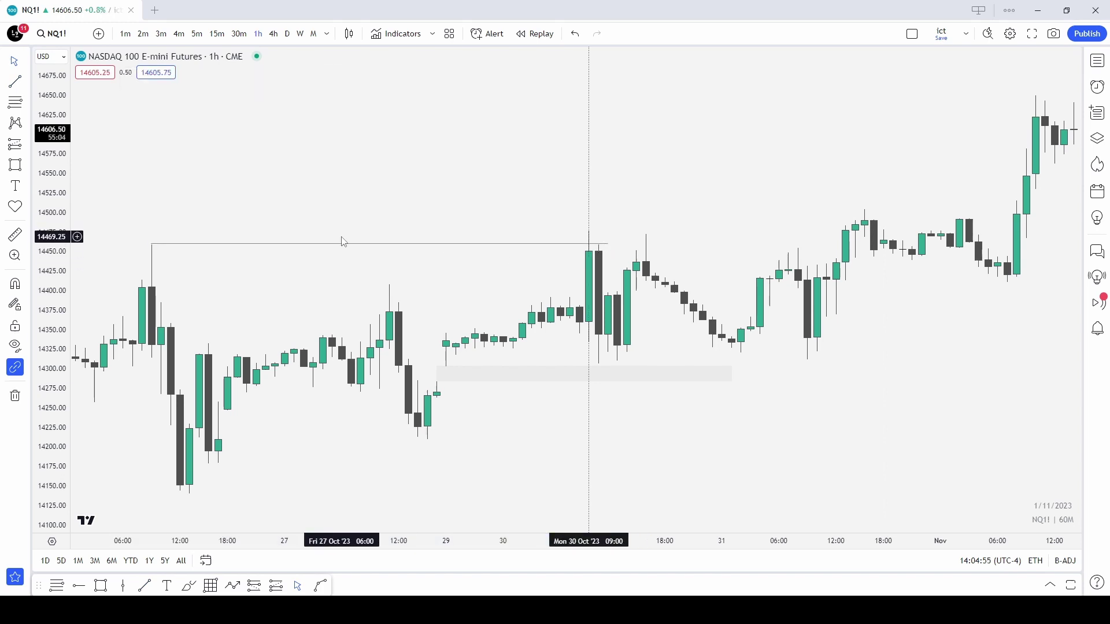
Switch to the S&P 500 E-mini chart and draw a horizontal trend line from its 26 October swing high into 31 October.
key("Down")
left_click(145, 586)
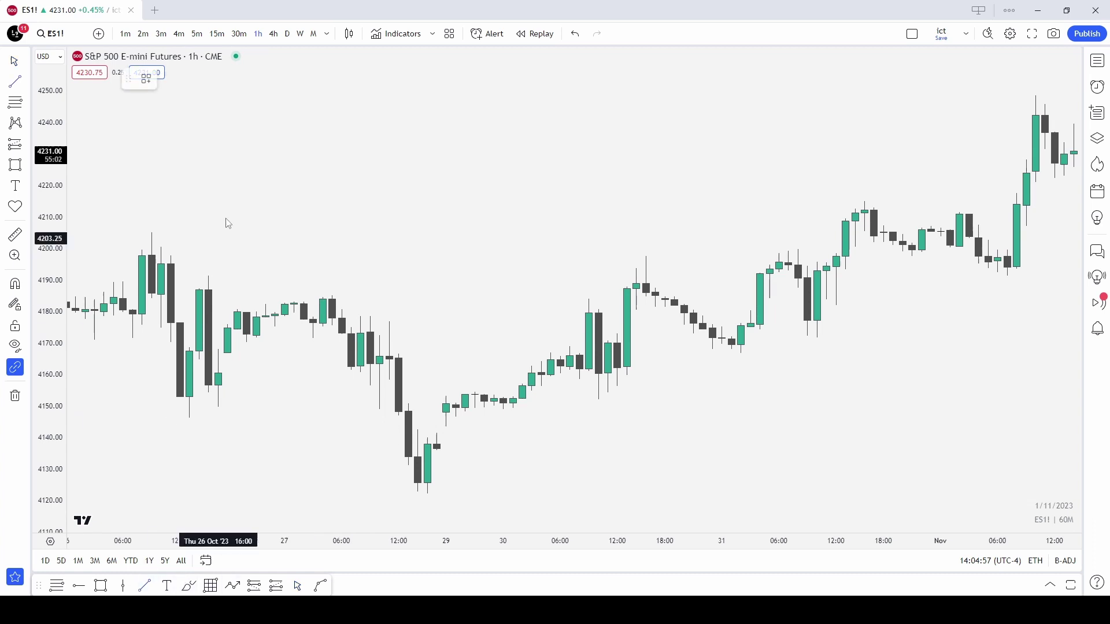
left_click_drag(152, 232, 732, 232)
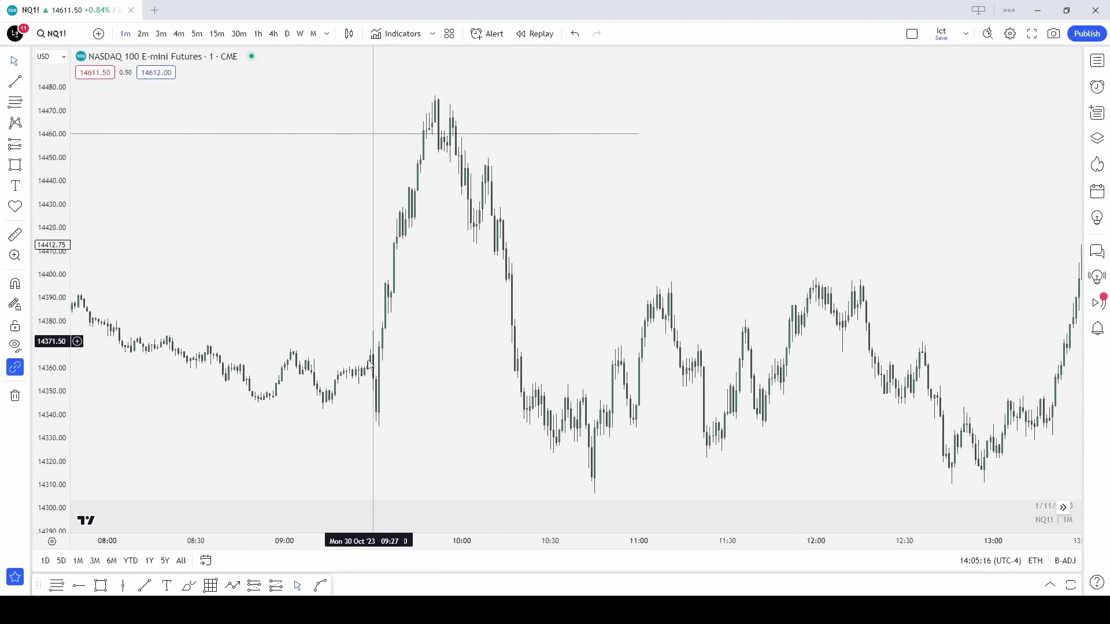
Examine the NASDAQ 1-minute candles around the 09:51 high above the 14460 line and the reversal that follows.
left_click_drag(45, 179, 49, 258)
scroll(219, 225, "up", 4)
left_click_drag(220, 225, 540, 220)
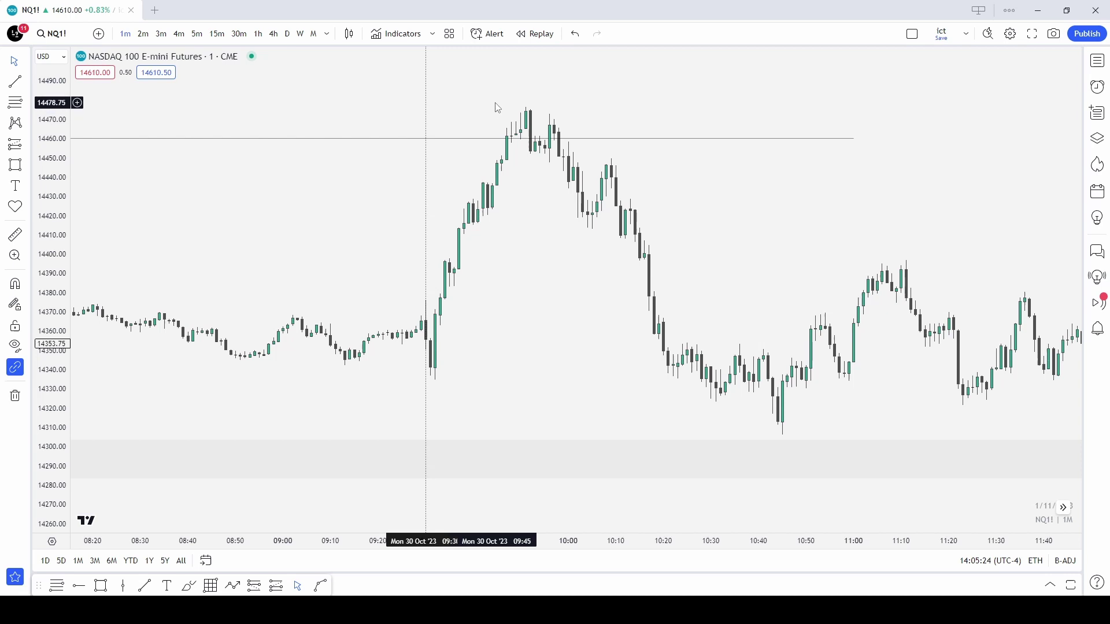
right_click(426, 300)
left_click(532, 119)
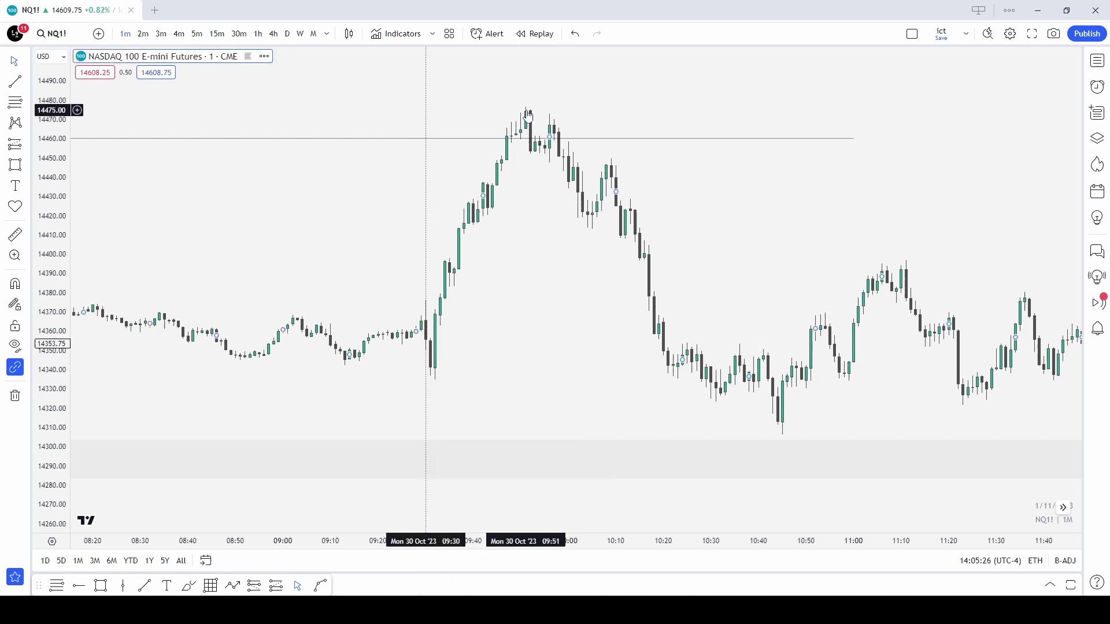
left_click_drag(524, 252, 521, 310)
left_click_drag(53, 328, 53, 150)
left_click_drag(362, 165, 367, 225)
scroll(367, 224, "up", 2)
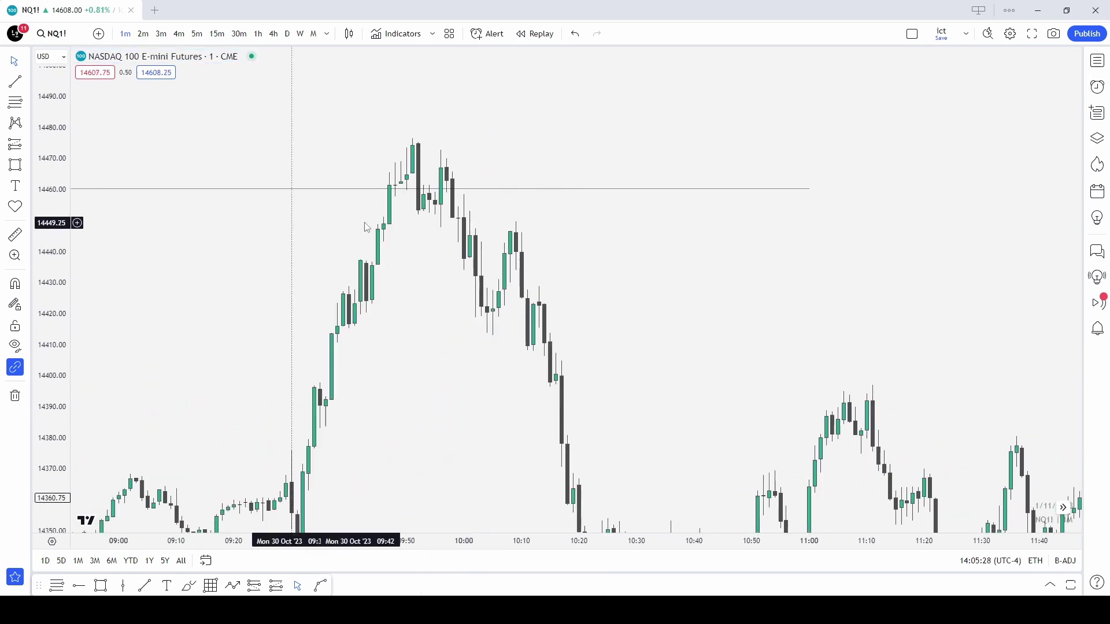
left_click_drag(400, 261, 447, 212)
left_click_drag(44, 235, 44, 271)
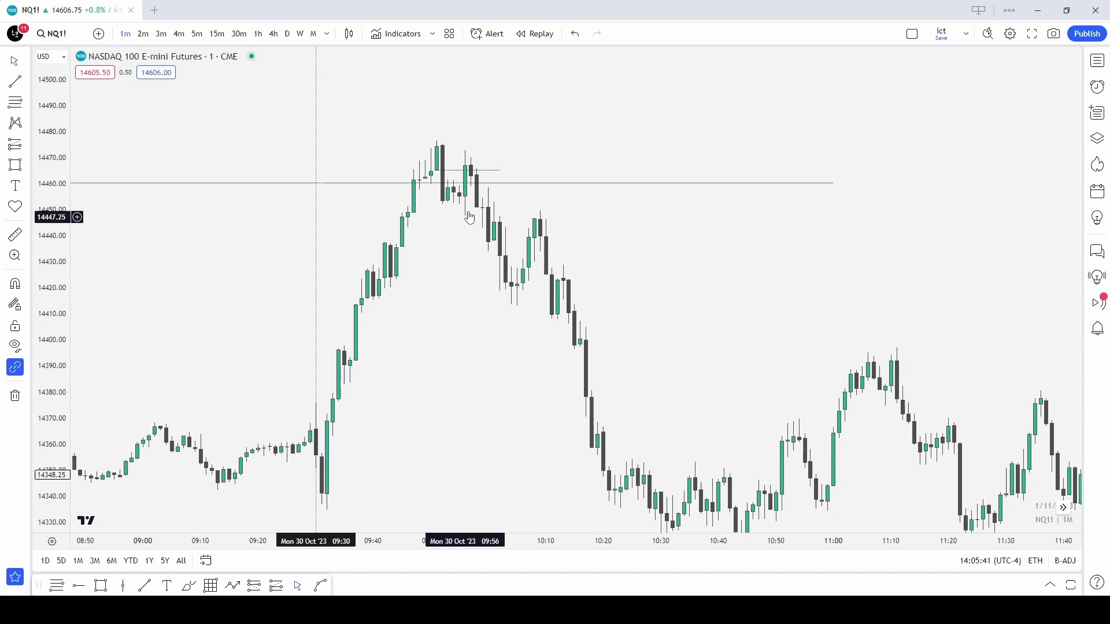
Place a short position at the 30 October 10:00 candle with entry 14455.25, stop 14489.25 and target 14331.25.
scroll(578, 191, "up", 1)
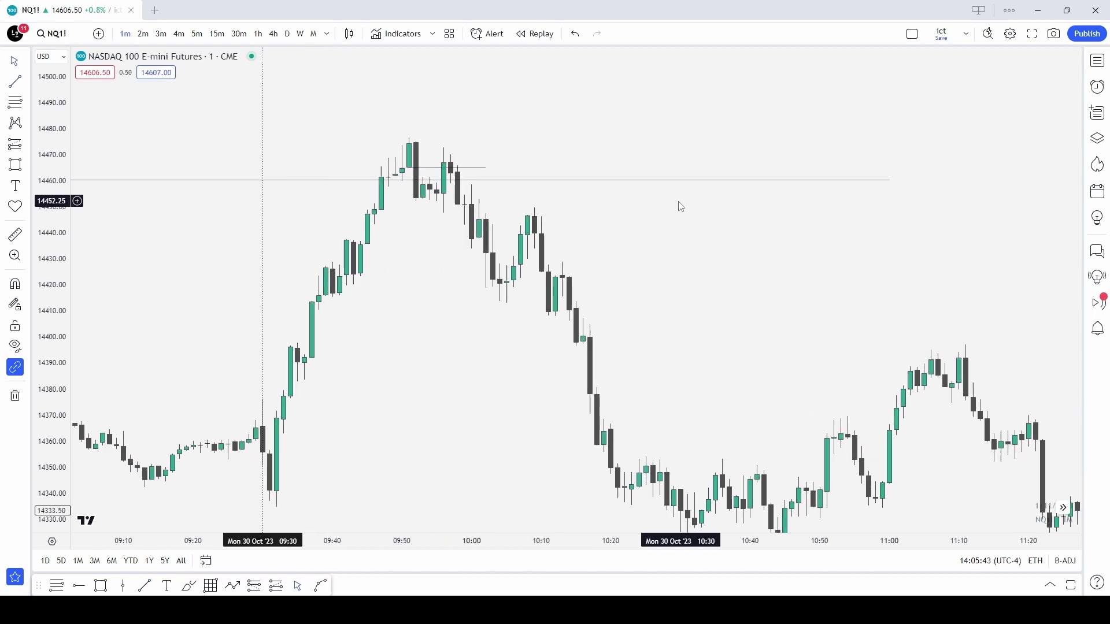
left_click(254, 585)
left_click(472, 193)
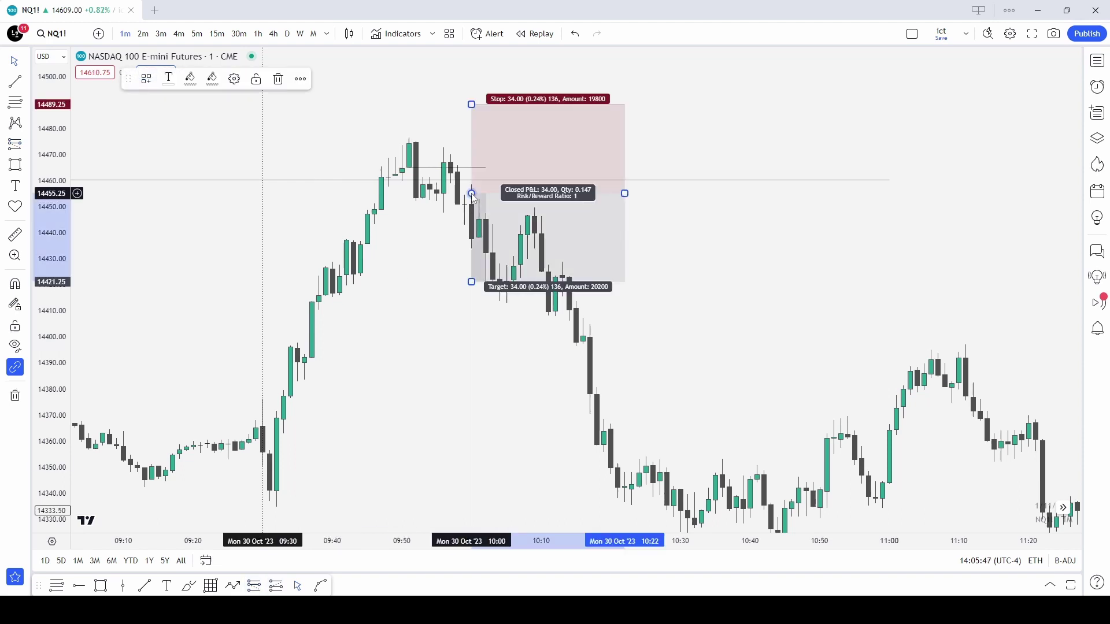
left_click(537, 327)
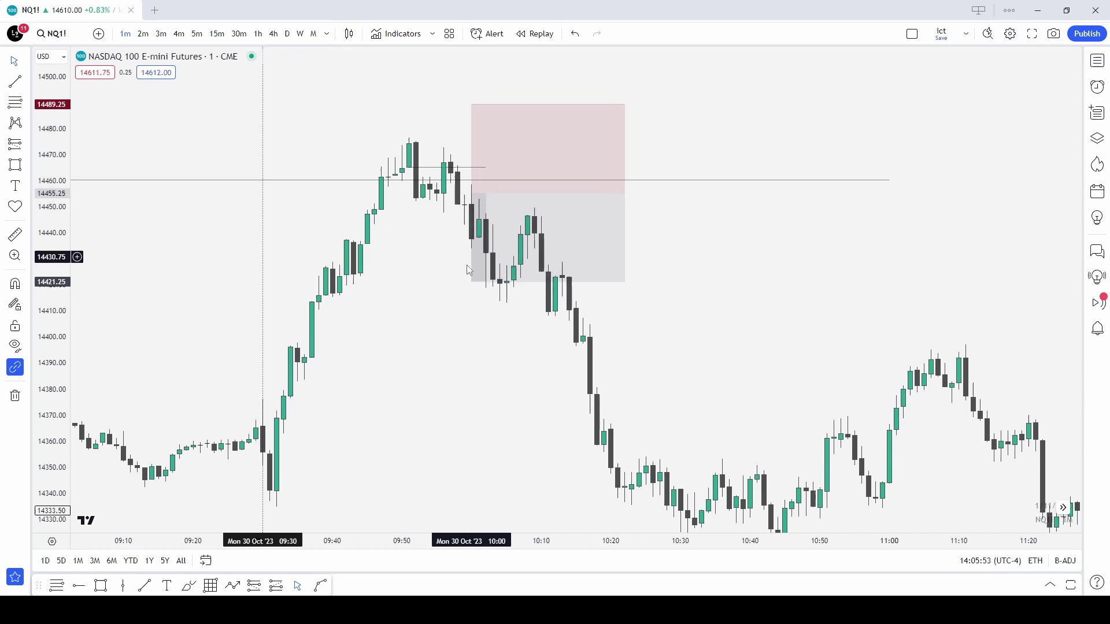
mouse_move(471, 282)
left_mouse_down()
mouse_move(436, 510)
mouse_move(404, 507)
left_mouse_up()
Review the short position against the 09:30 open, the 14460 line and the 1-minute decline from the high.
scroll(337, 481, "down", 3)
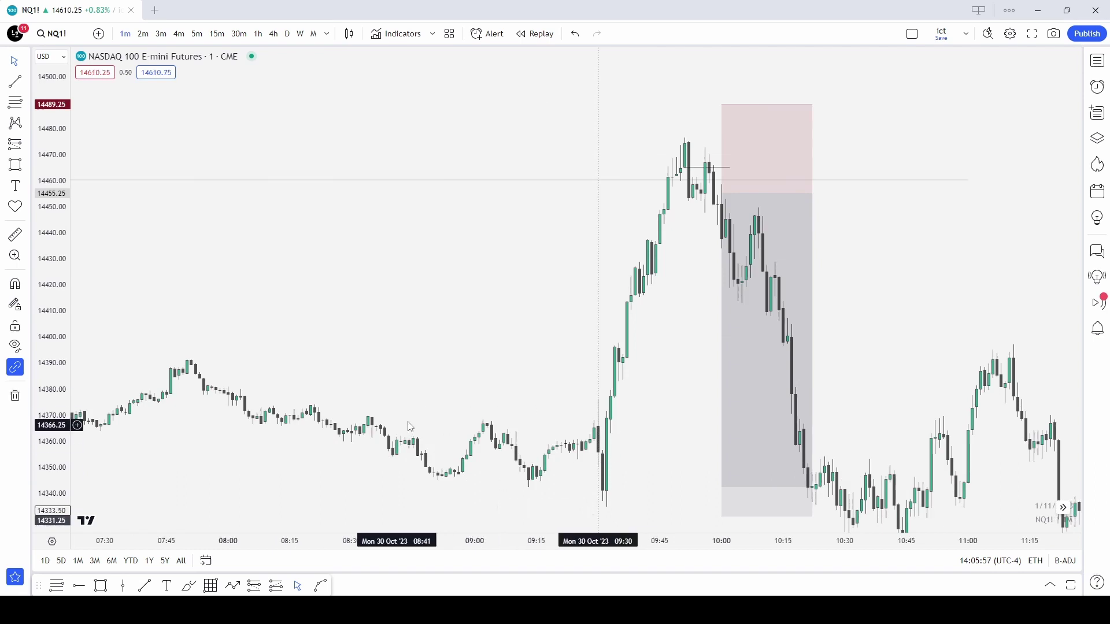
scroll(421, 483, "down", 1)
scroll(512, 401, "up", 2)
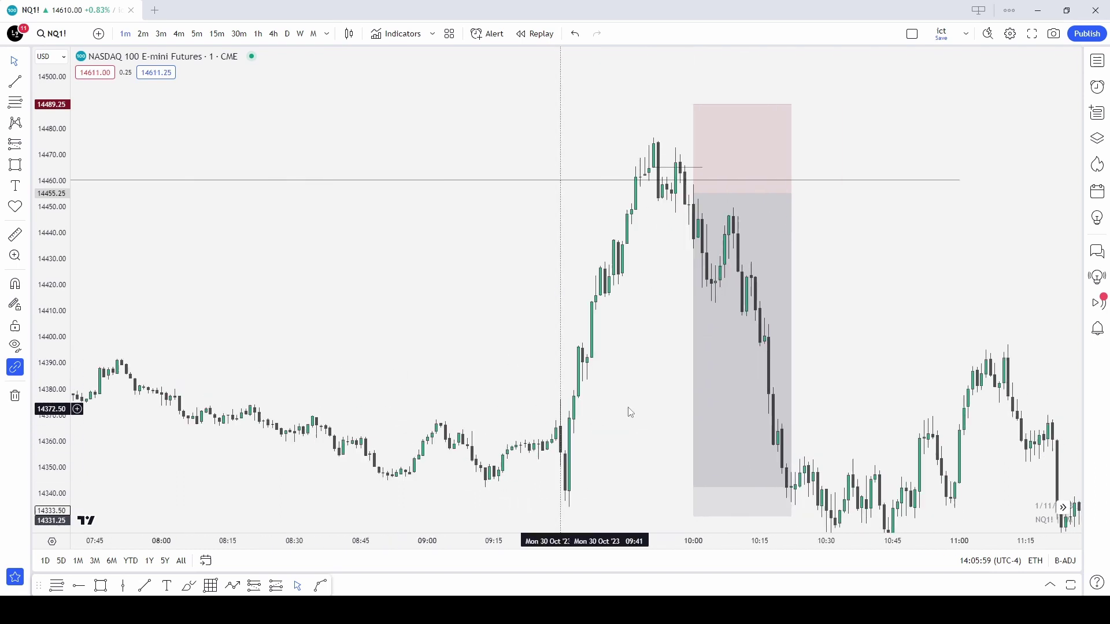
left_click_drag(627, 414, 590, 370)
scroll(503, 370, "up", 1)
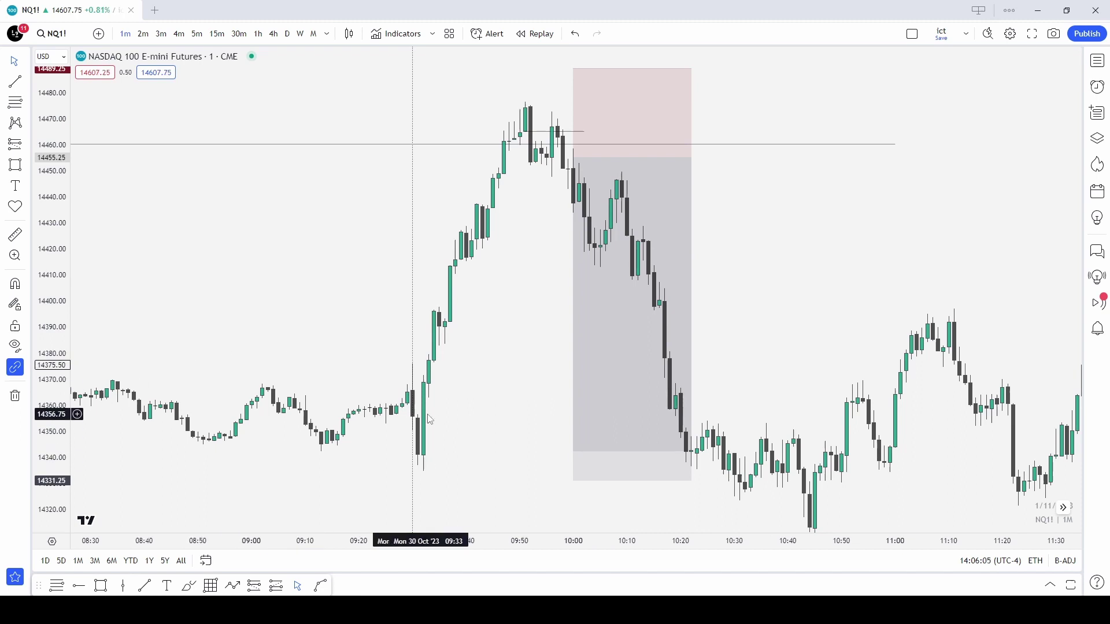
scroll(429, 419, "down", 2)
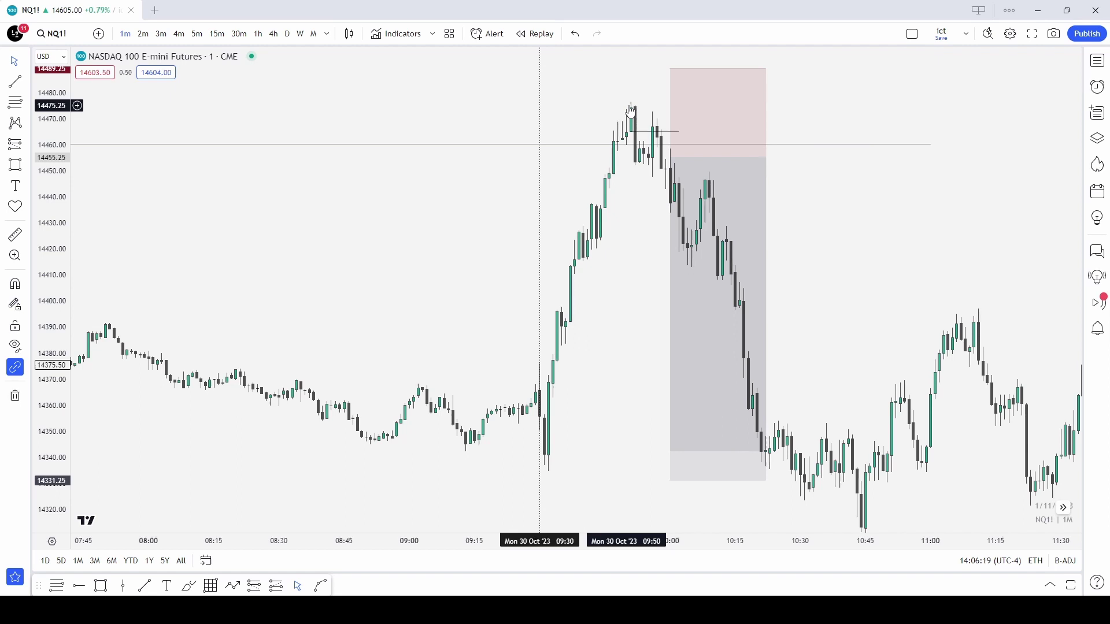
Shorten the 30 October short position so it ends at about 10:13, and lower its stop to 14473.75.
scroll(631, 110, "up", 2)
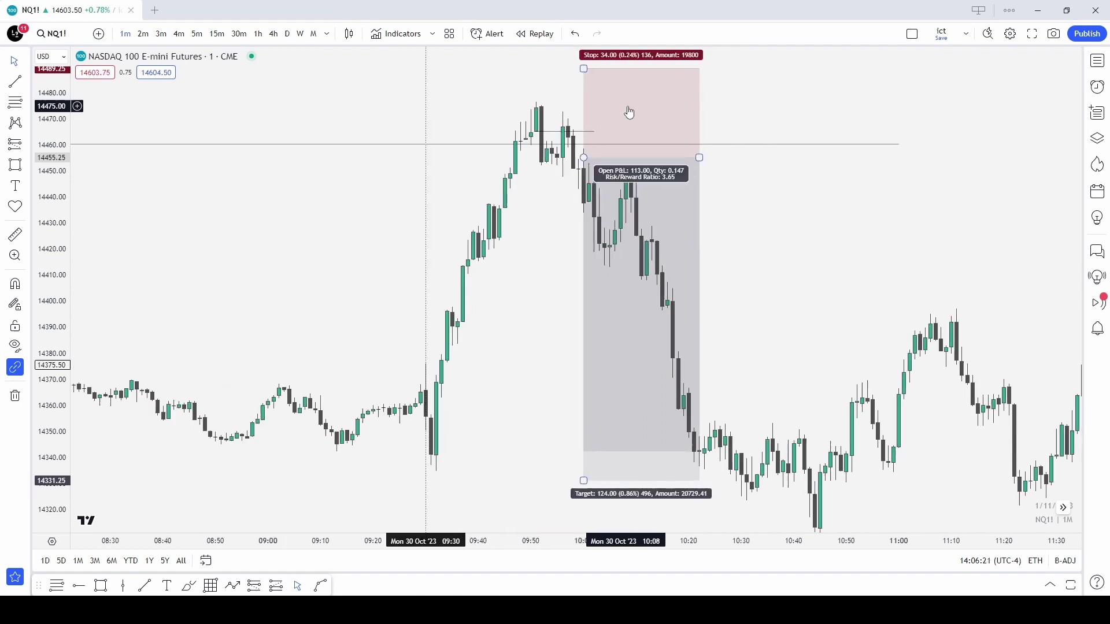
left_click_drag(699, 157, 652, 157)
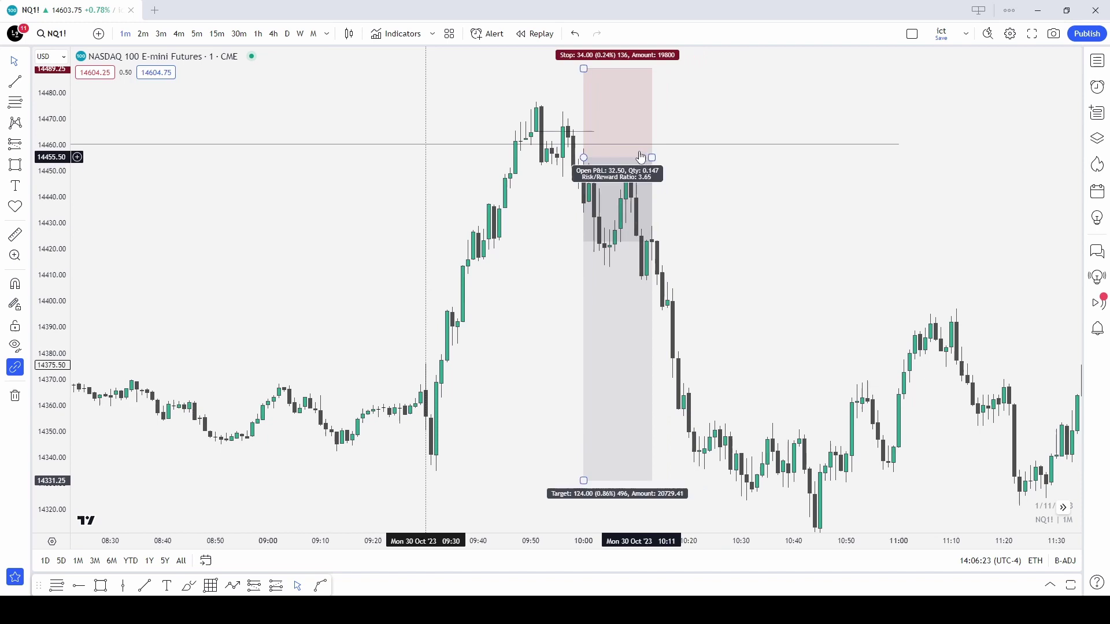
left_click_drag(583, 69, 518, 109)
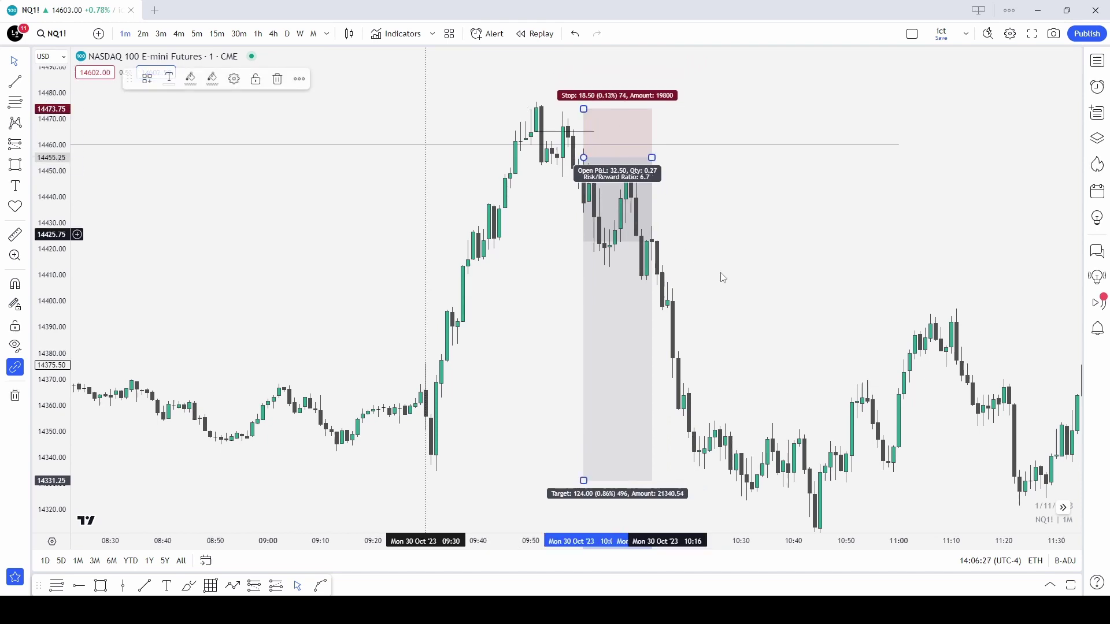
left_click(722, 277)
Draw a rectangle on the 1 November 1-minute chart from 09:17 to 09:35, spanning 14512.00 to 14524.00.
scroll(773, 268, "up", 2)
scroll(774, 272, "up", 1)
left_click_drag(648, 263, 785, 269)
left_click_drag(525, 164, 653, 166)
left_click_drag(780, 196, 824, 207)
scroll(839, 192, "down", 3)
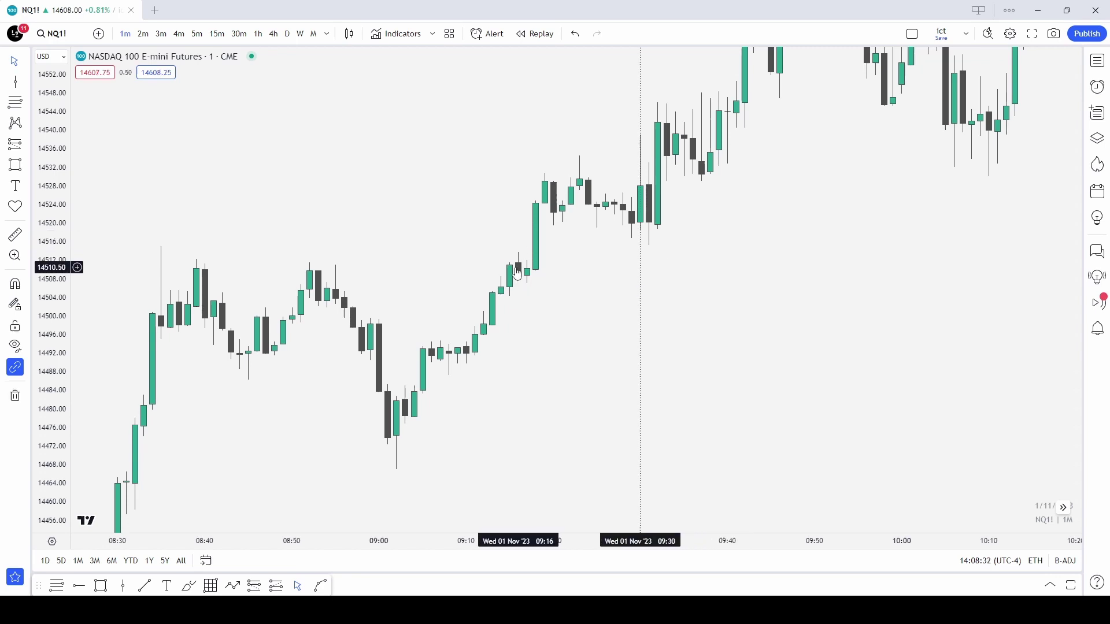
left_click(100, 586)
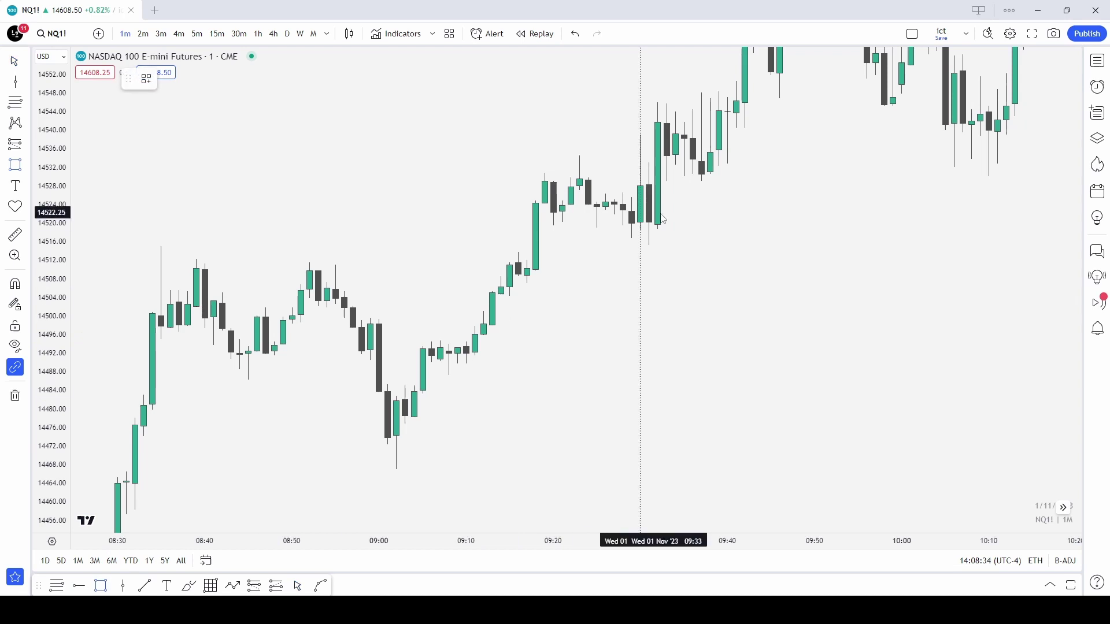
left_click_drag(533, 261, 683, 209)
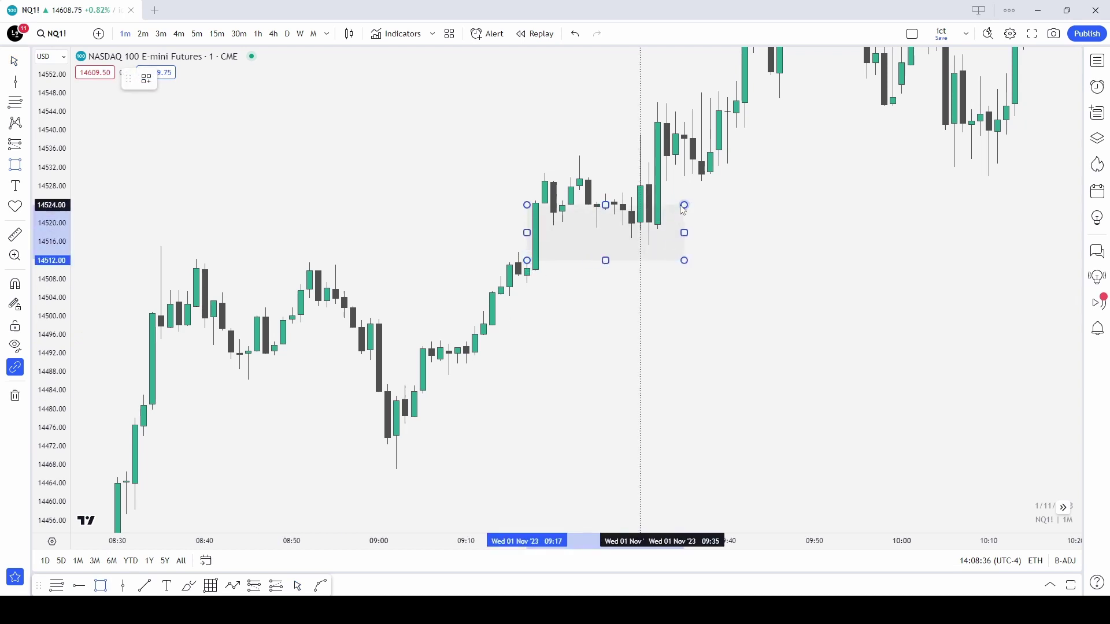
Place a Fibonacci retracement from the 1 November 09:31 low at 14515.25 up to 14546.25 at 09:41.
scroll(535, 136, "down", 5)
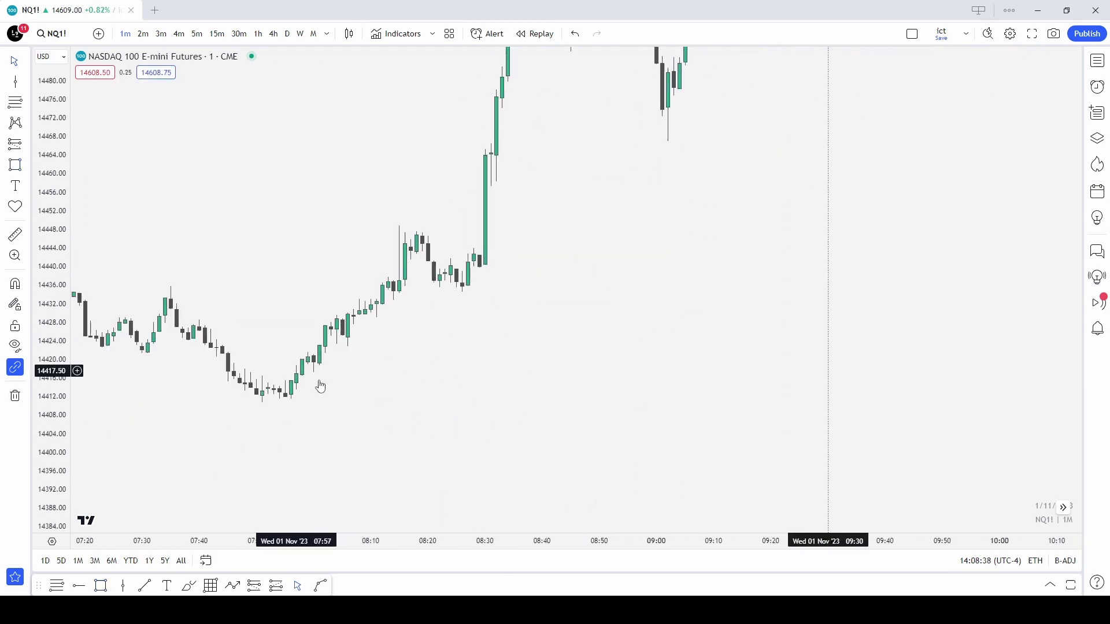
left_click_drag(511, 267, 449, 354)
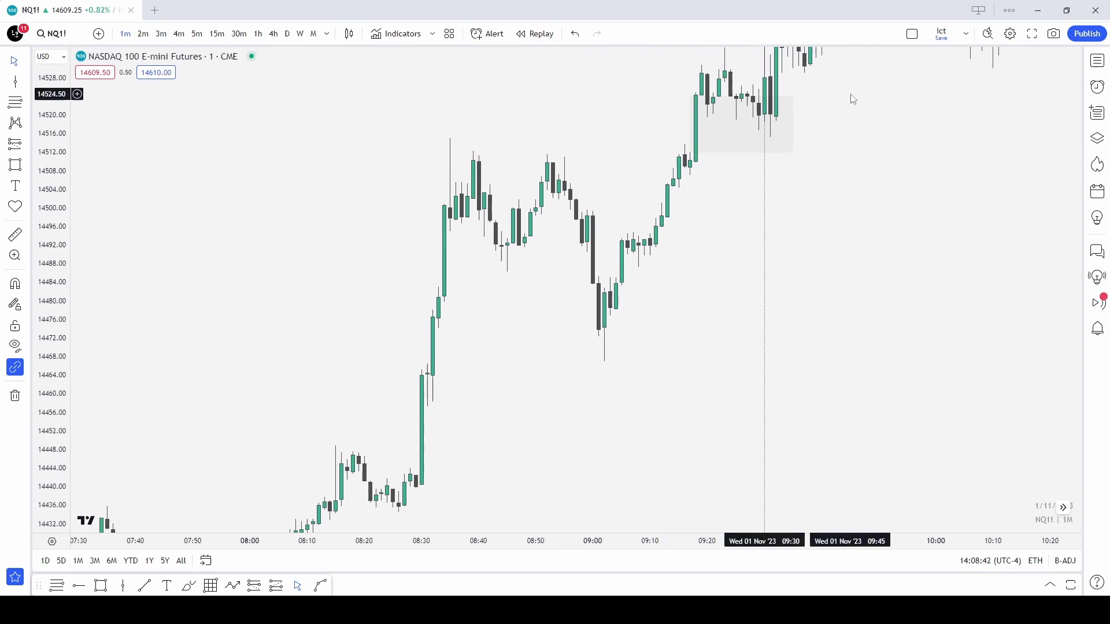
left_click_drag(847, 101, 871, 254)
scroll(867, 255, "up", 3)
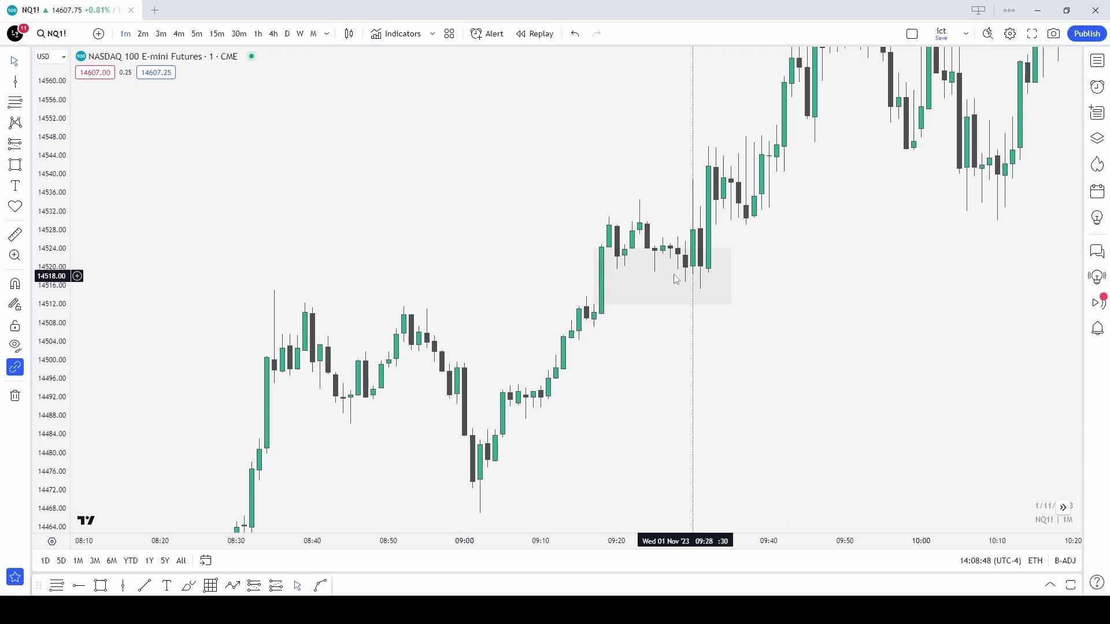
scroll(674, 274, "up", 1)
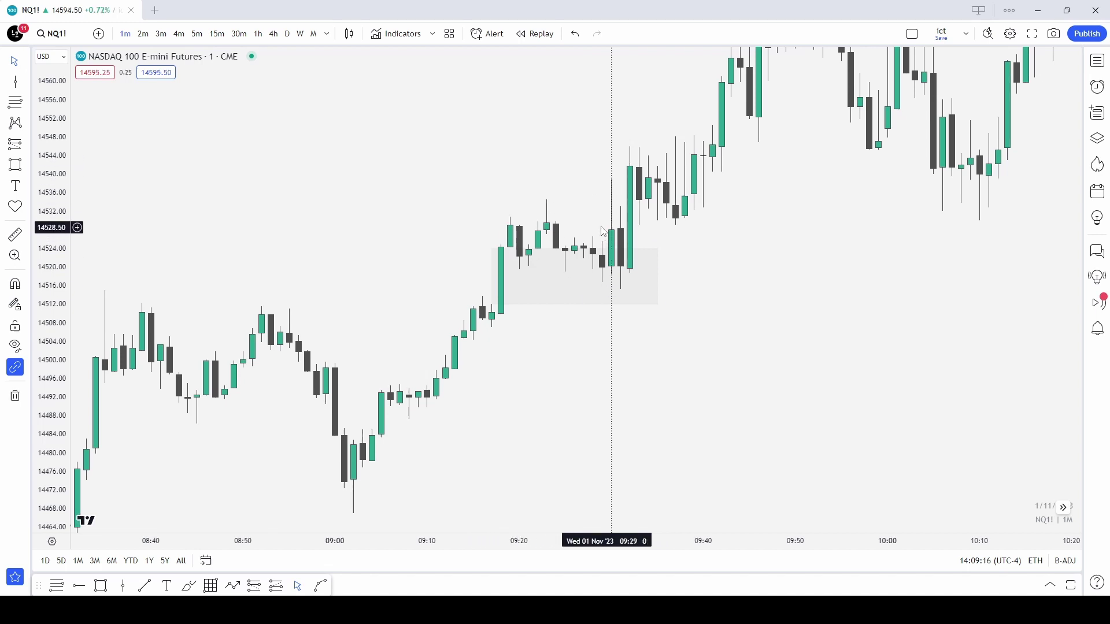
scroll(559, 235, "up", 3)
left_click_drag(524, 244, 584, 277)
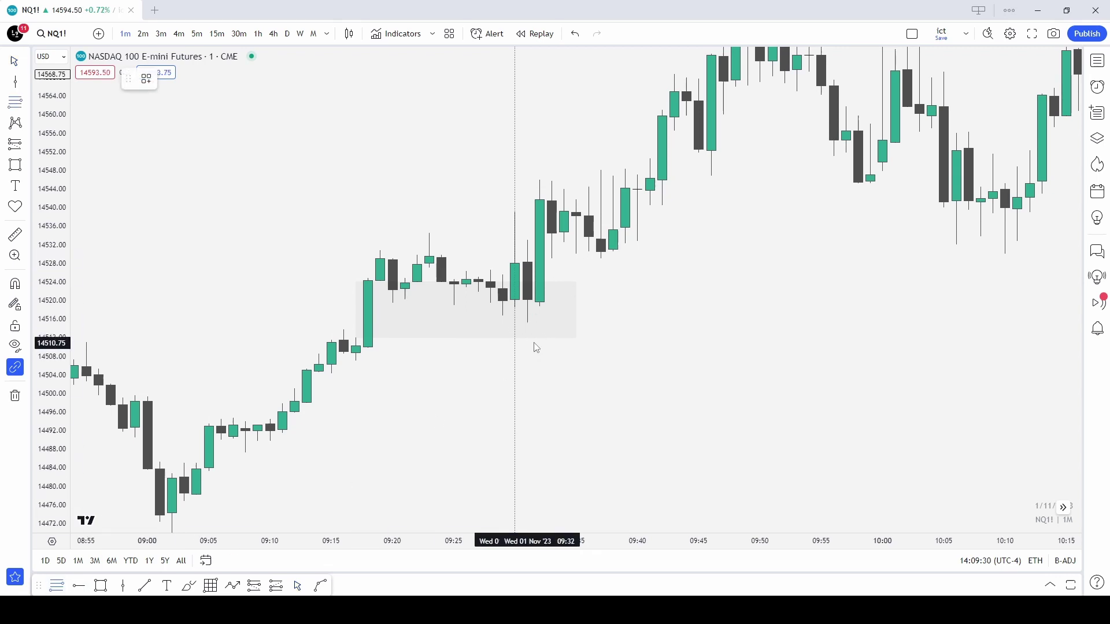
left_click(528, 322)
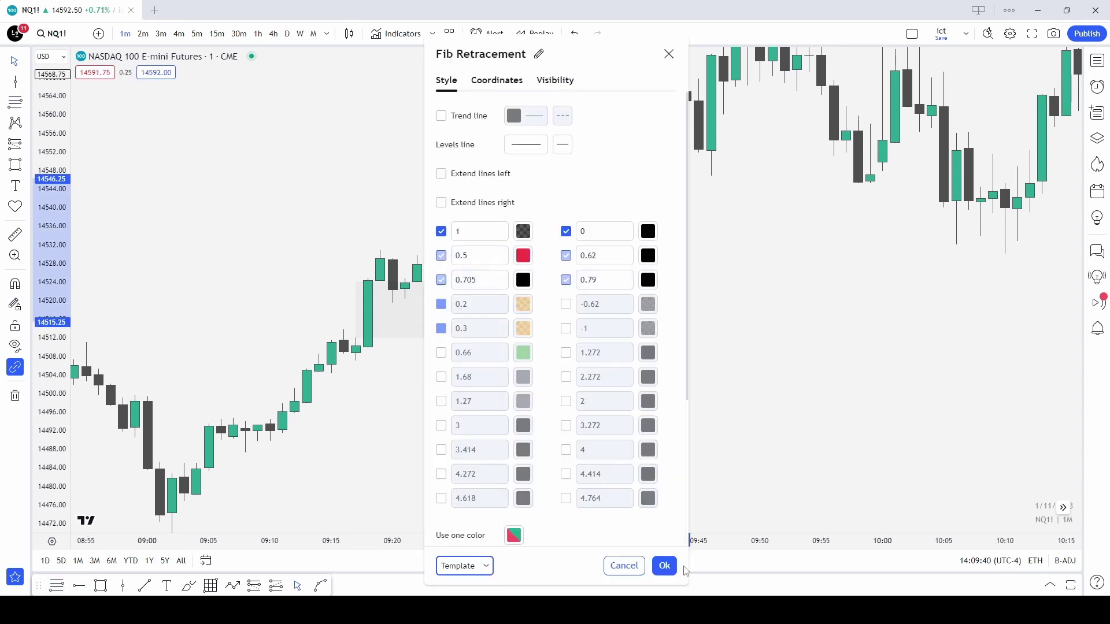
left_click(664, 566)
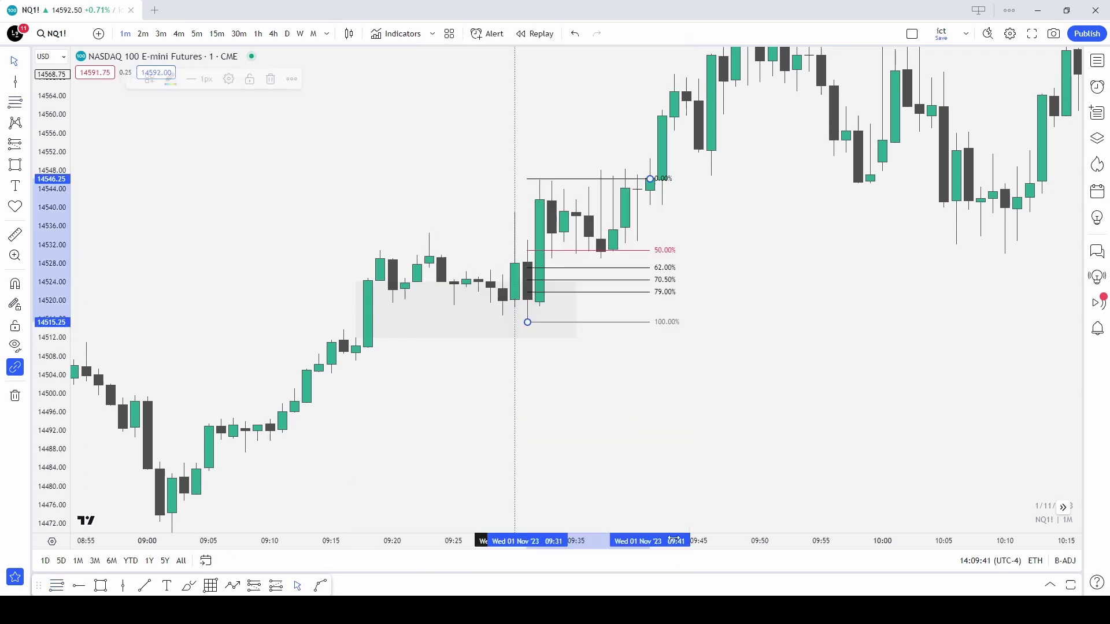
Extend the Fibonacci retracement's 0% anchor to the swing high at about 14582, ending at about 10:14.
left_click_drag(714, 428, 785, 426)
scroll(752, 422, "up", 1)
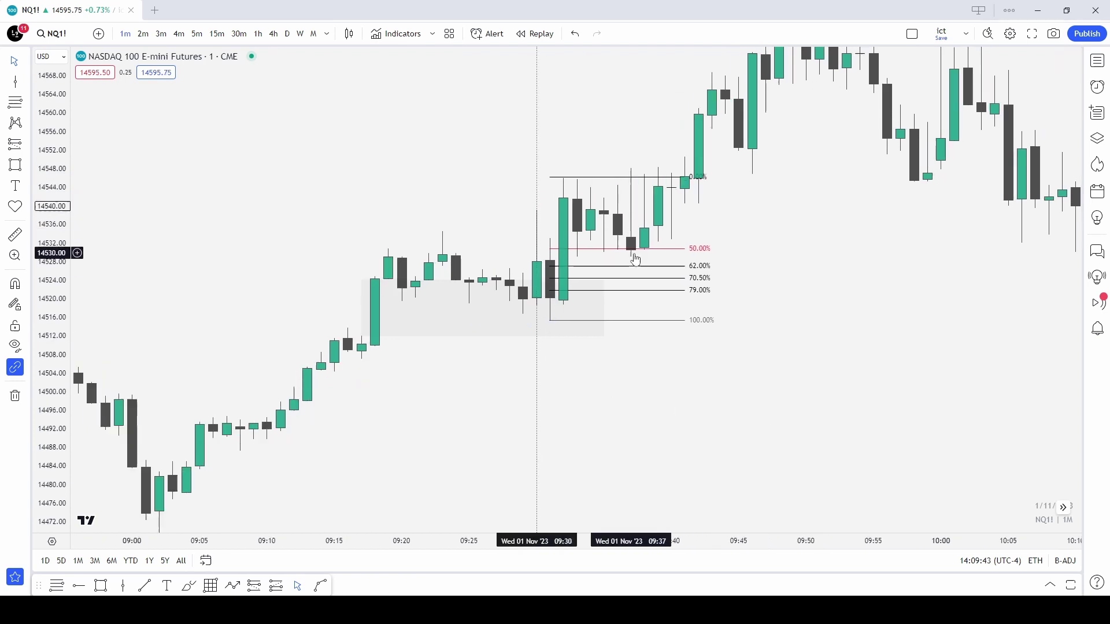
left_click(559, 288)
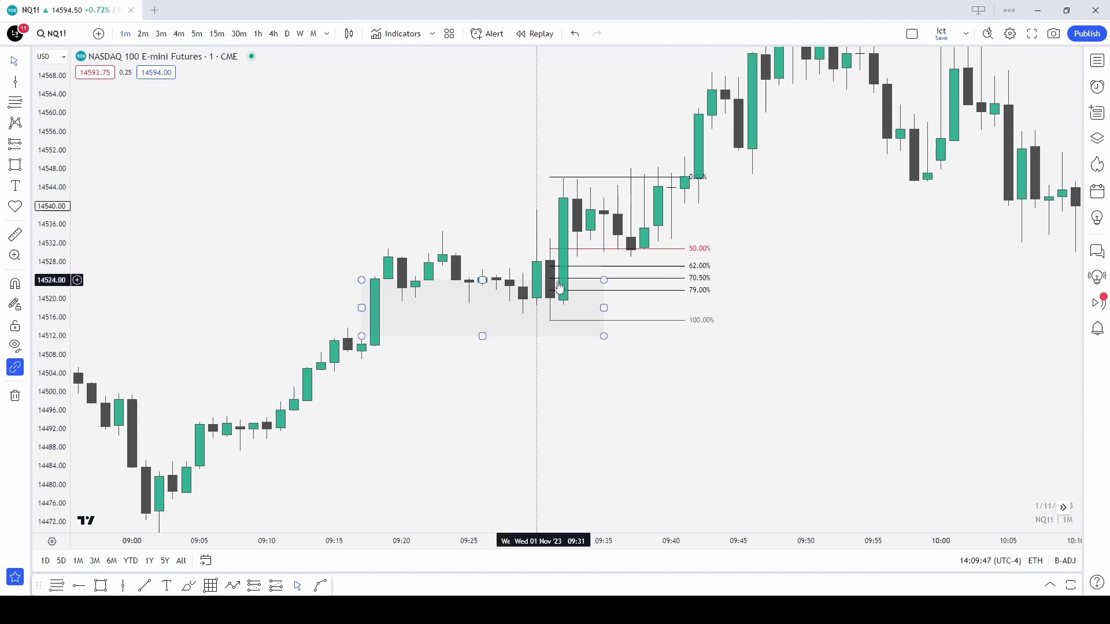
scroll(779, 183, "down", 3)
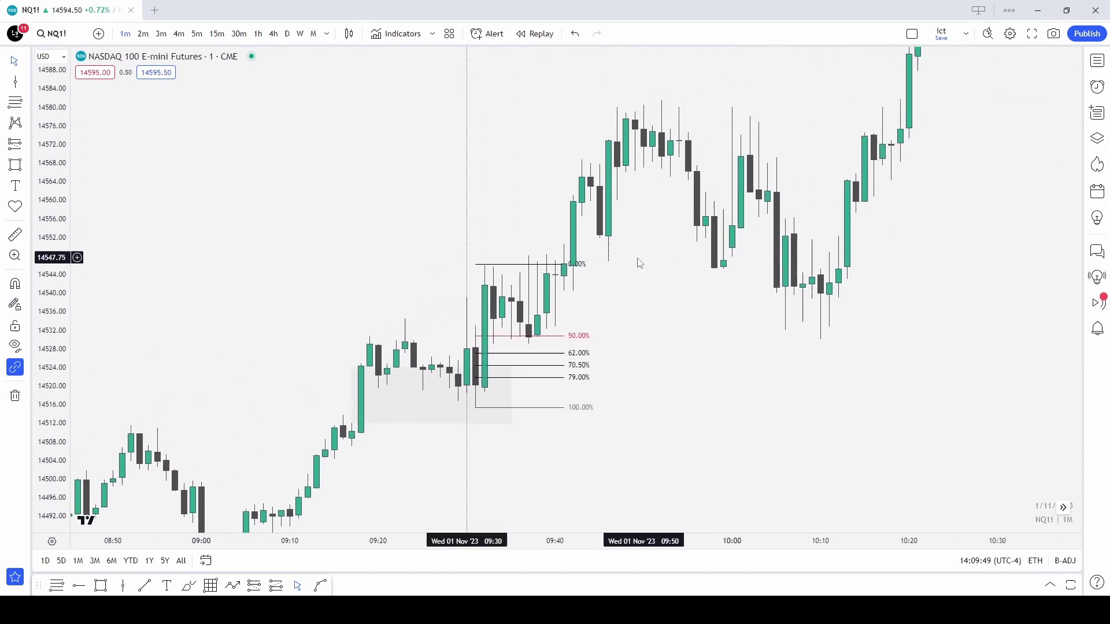
scroll(639, 267, "down", 3)
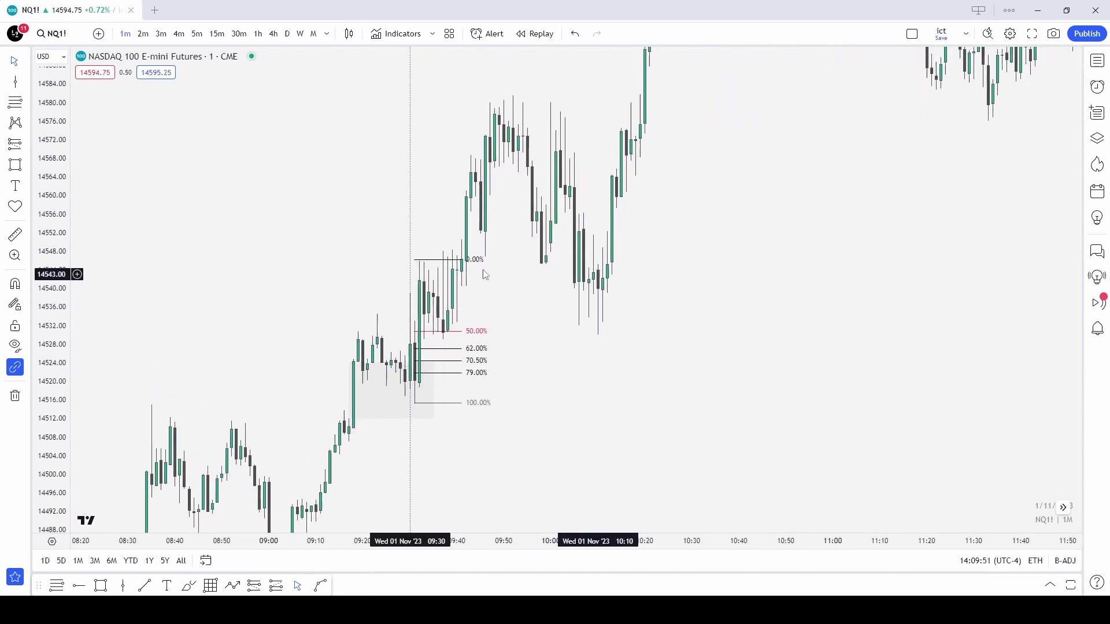
left_click(461, 271)
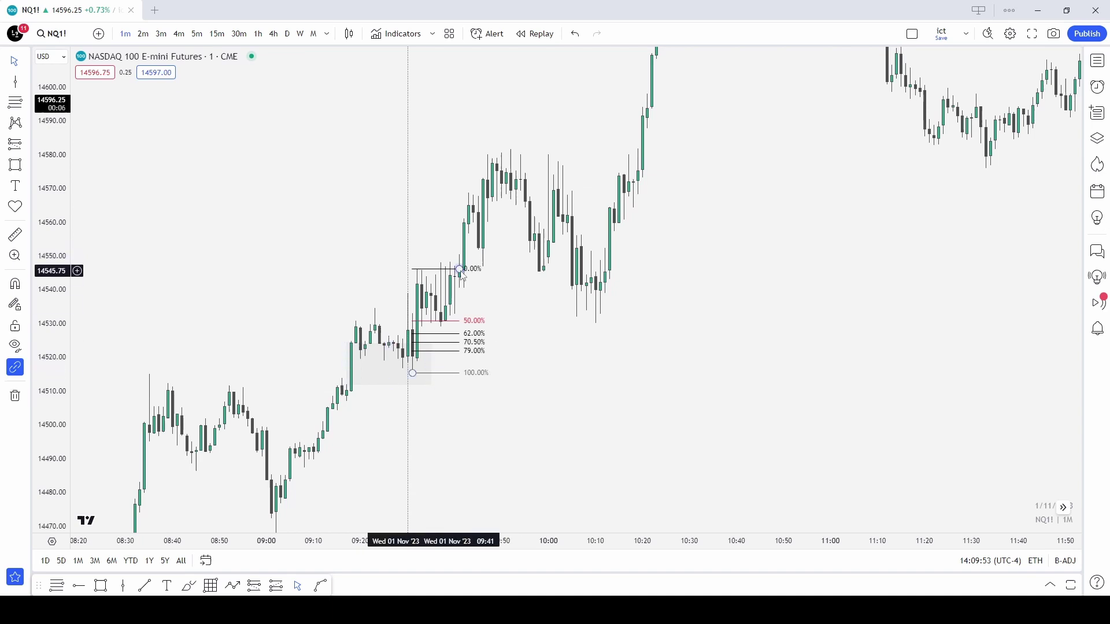
mouse_move(461, 271)
left_mouse_down()
mouse_move(614, 167)
mouse_move(615, 147)
left_mouse_up()
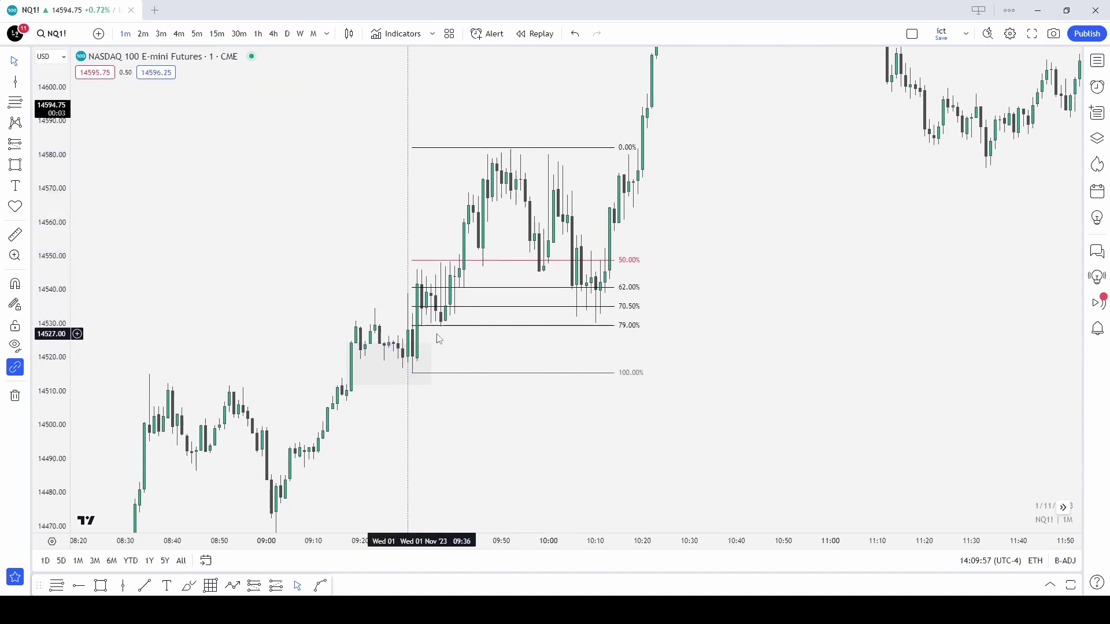
Review the 1 November pullback into the Fibonacci levels and the price action after 10:10 above the 0% line.
left_click_drag(678, 287, 671, 199)
scroll(634, 255, "down", 2)
scroll(671, 199, "down", 1)
left_click_drag(92, 193, 92, 301)
scroll(218, 246, "up", 4)
left_click_drag(228, 246, 438, 141)
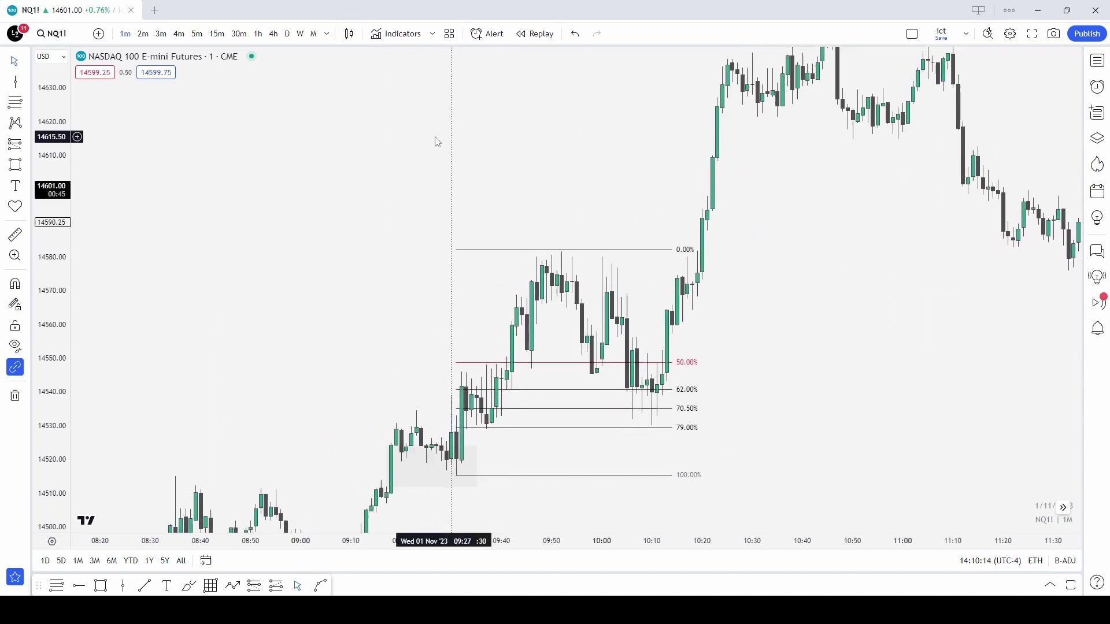